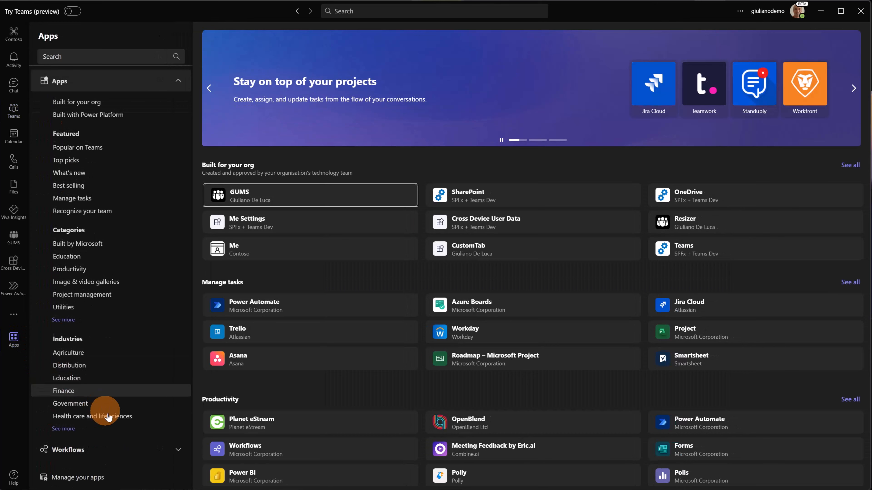
Search the app store's workflows for "notify" and open the "Notify a channel you'll be out of office" template.
{"action": "left_click", "coordinate": [163, 451]}
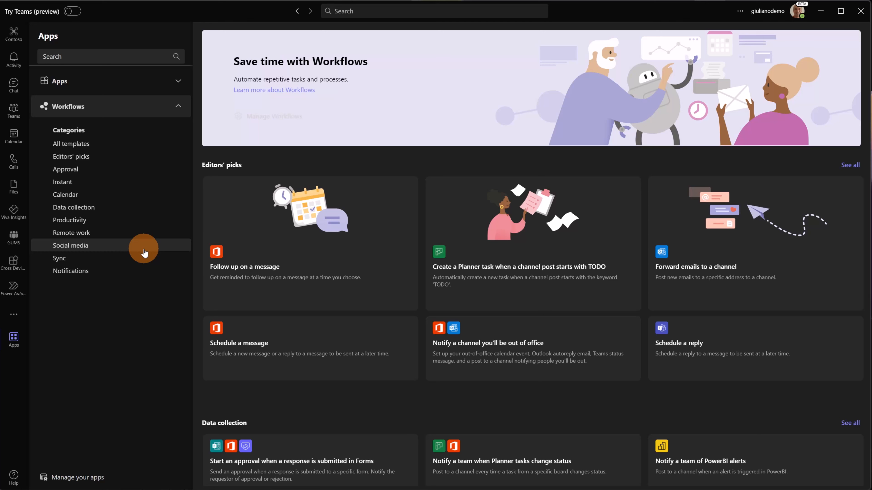
{"action": "key", "text": "Tab"}
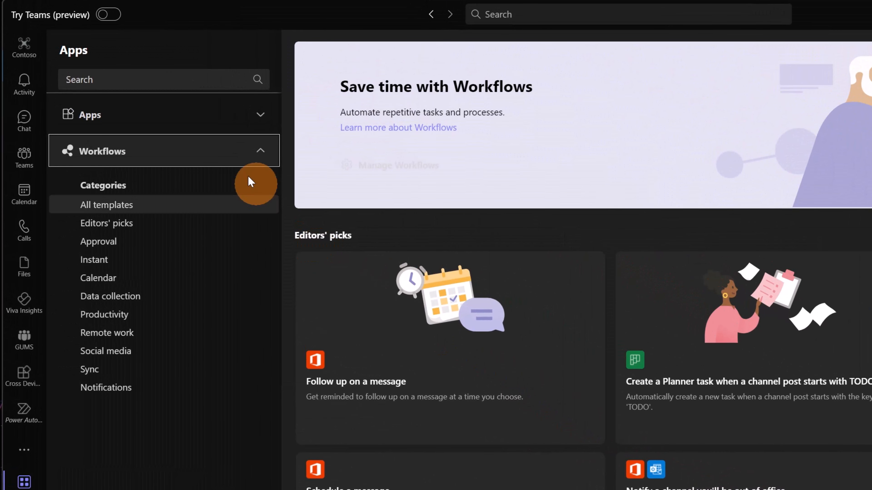
{"action": "left_click", "coordinate": [168, 80]}
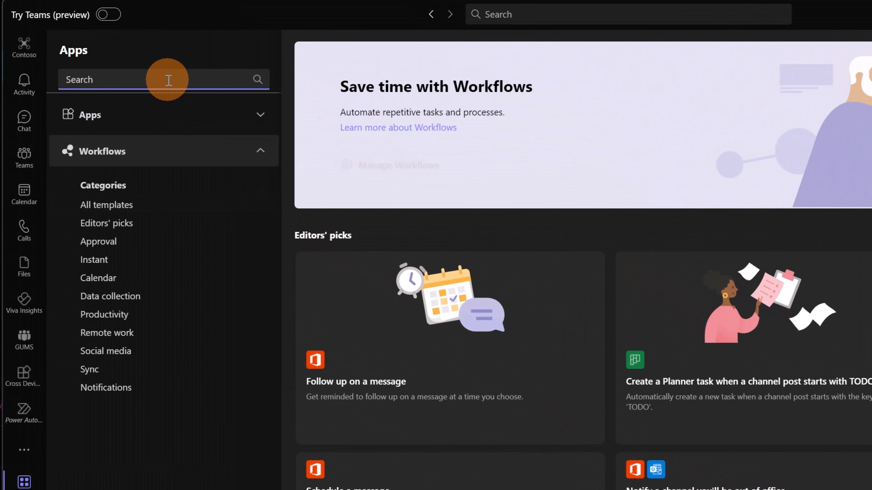
{"action": "type", "text": "notify"}
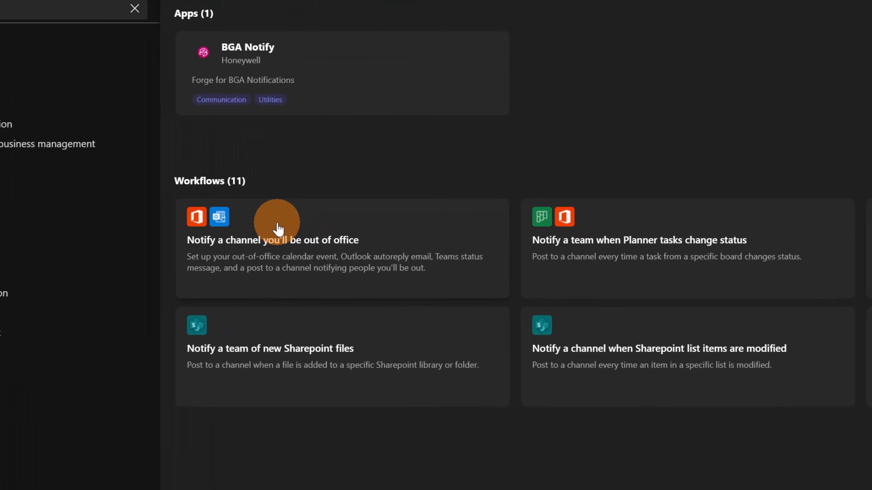
{"action": "left_click", "coordinate": [390, 283]}
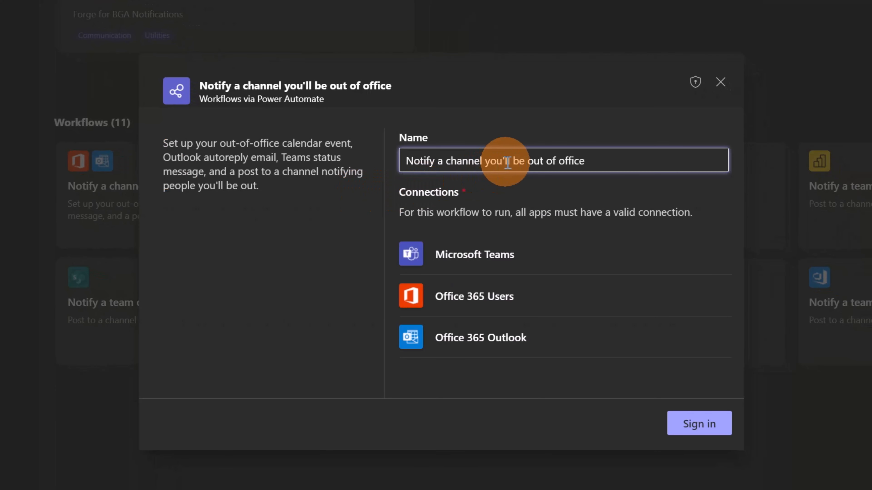
Keep the workflow's default name, sign in to its app connections and continue to the workflow details.
{"action": "triple_click", "coordinate": [507, 162]}
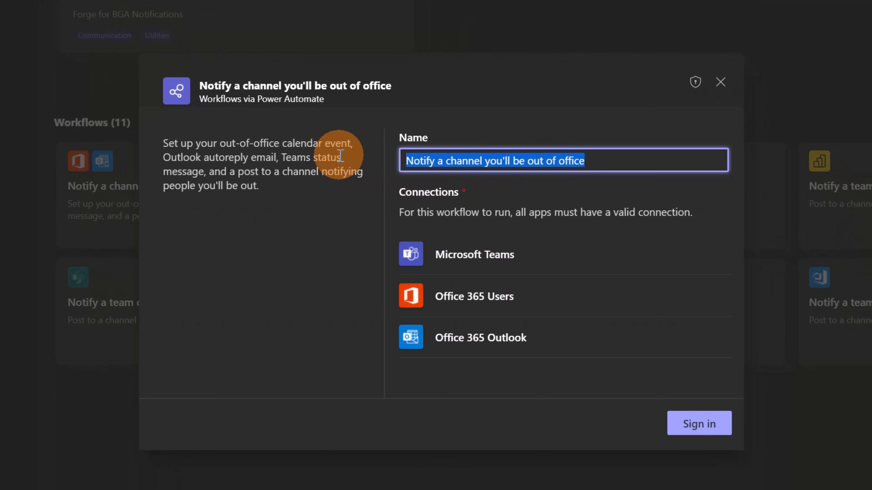
{"action": "left_click", "coordinate": [606, 161]}
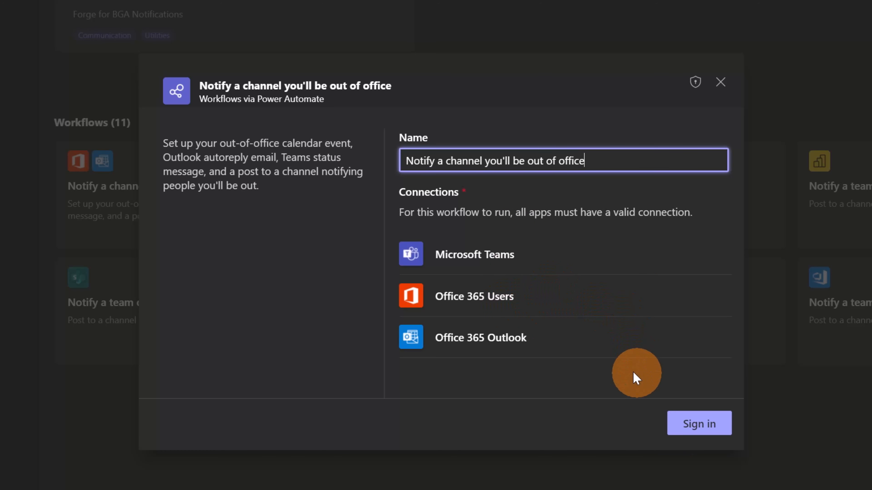
{"action": "left_click", "coordinate": [699, 424]}
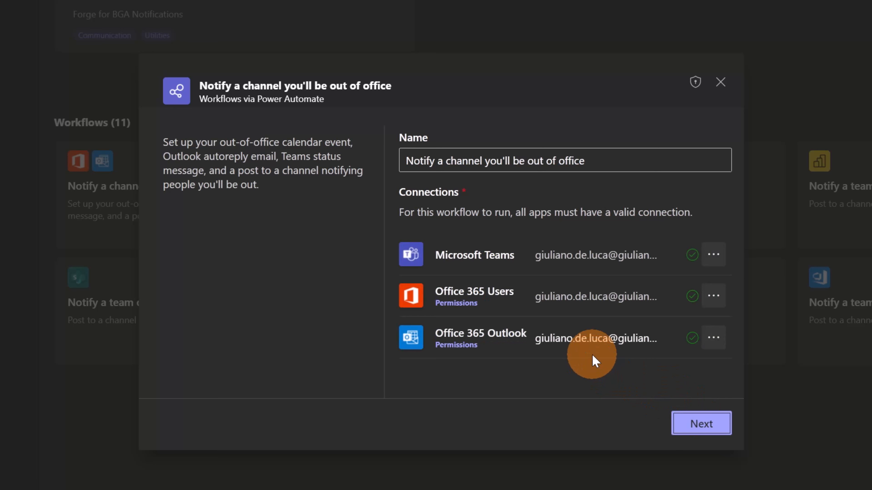
{"action": "left_click", "coordinate": [700, 431]}
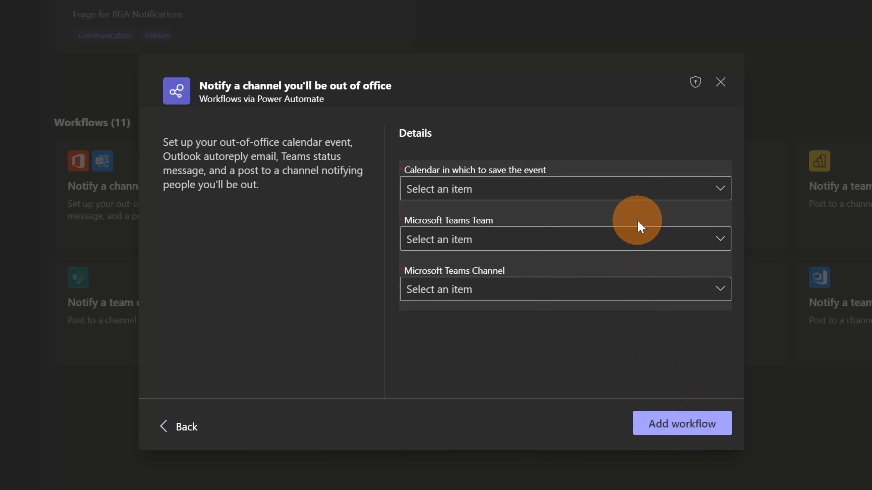
Set the calendar for saving the event to Calendar and the Microsoft Teams team to IT.
{"action": "left_click", "coordinate": [641, 198]}
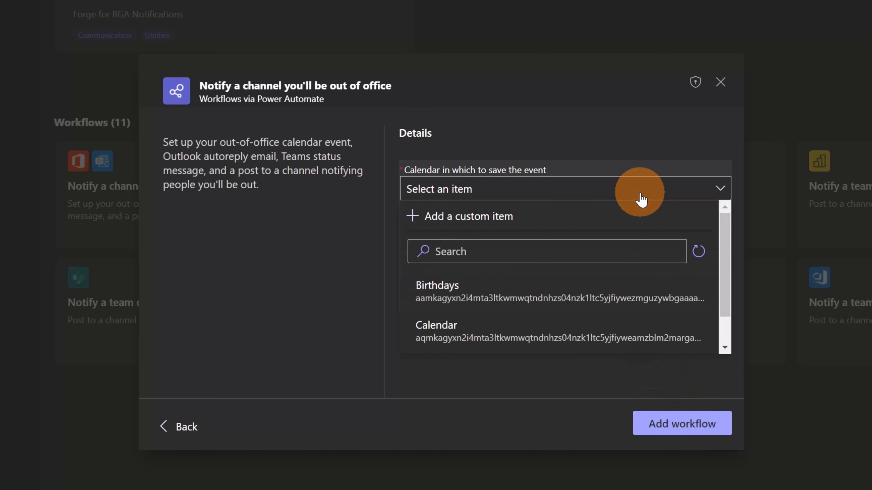
{"action": "left_click", "coordinate": [500, 333]}
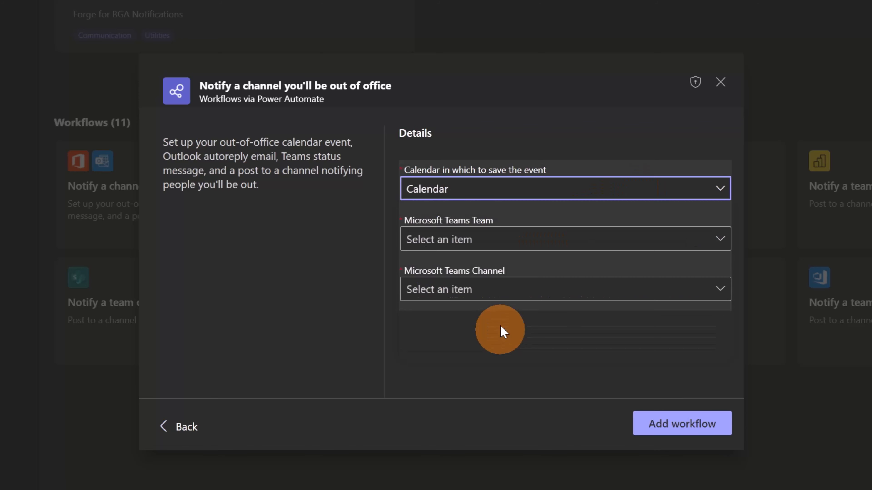
{"action": "left_click", "coordinate": [516, 244]}
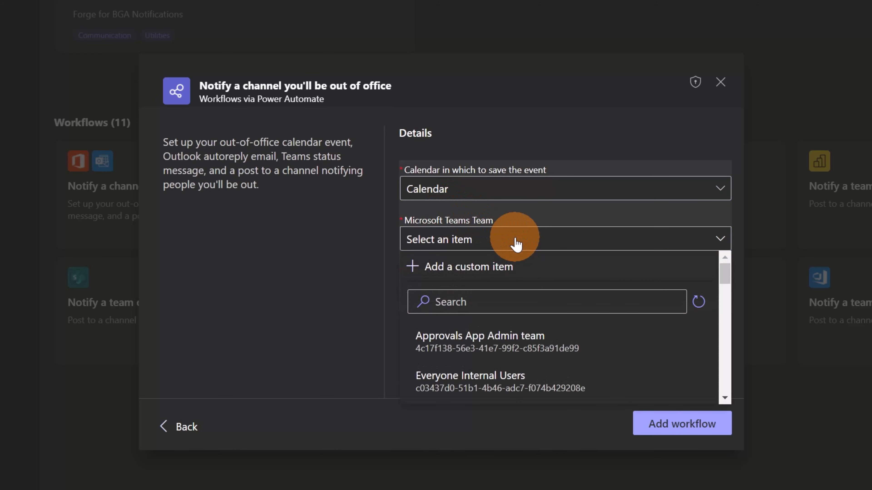
{"action": "left_click", "coordinate": [554, 298]}
{"action": "type", "text": "it"}
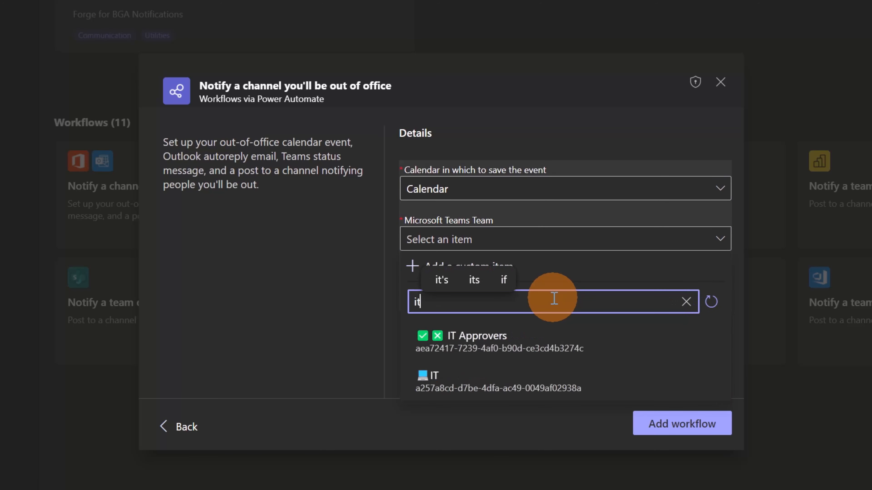
{"action": "left_click", "coordinate": [455, 384]}
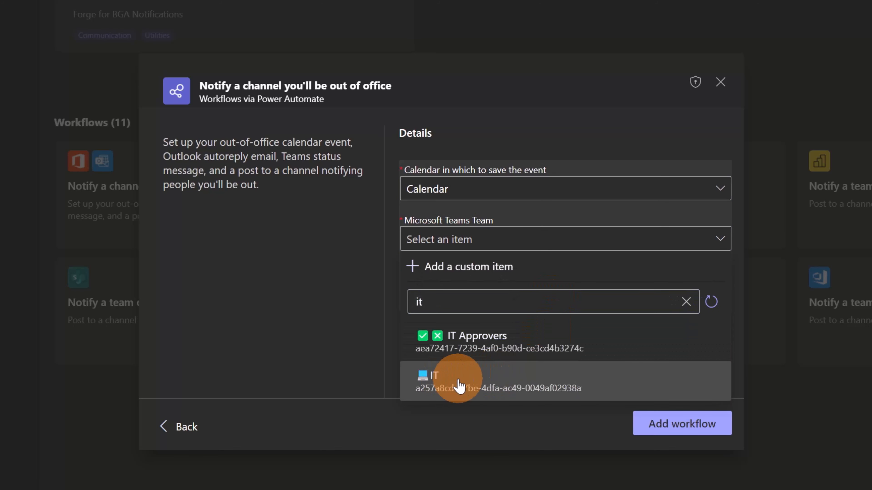
Set the Microsoft Teams channel to General, add the workflow and close the setup dialog.
{"action": "left_click", "coordinate": [535, 302]}
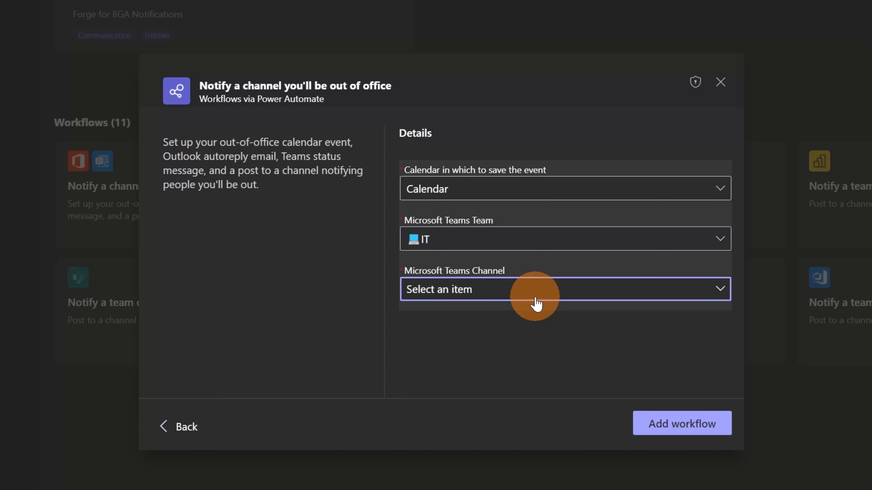
{"action": "left_click", "coordinate": [498, 217]}
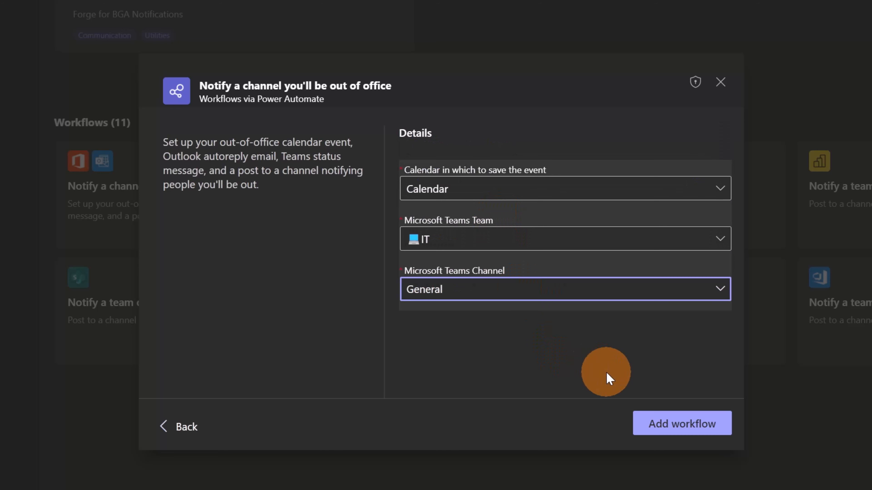
{"action": "left_click", "coordinate": [682, 434]}
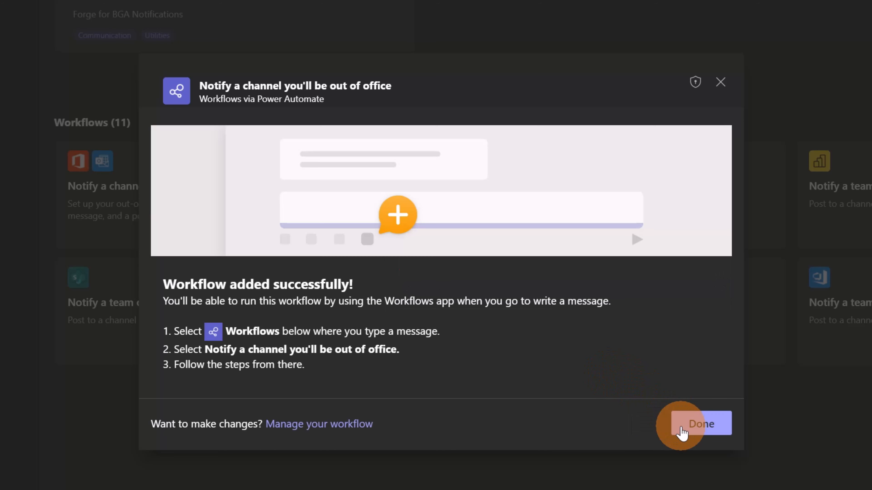
{"action": "left_click", "coordinate": [682, 433]}
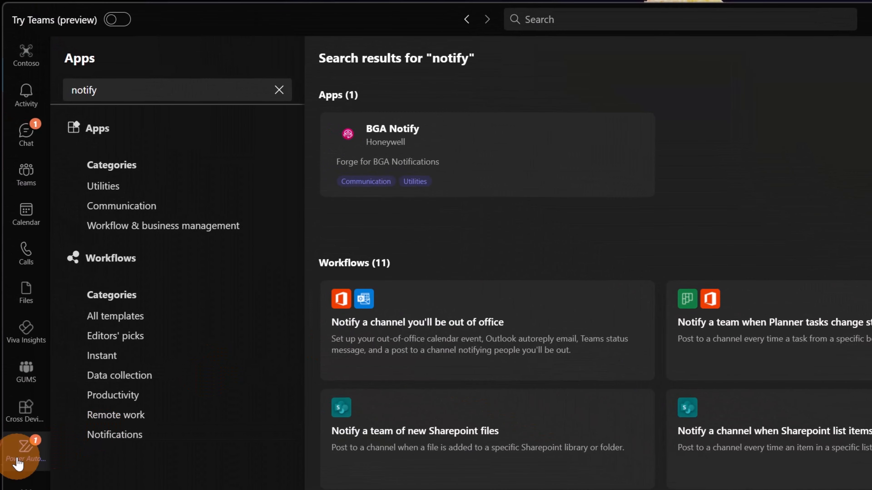
Open Power Automate, check the Flow bot's latest chat message and return to the list of flows.
{"action": "left_click", "coordinate": [18, 464]}
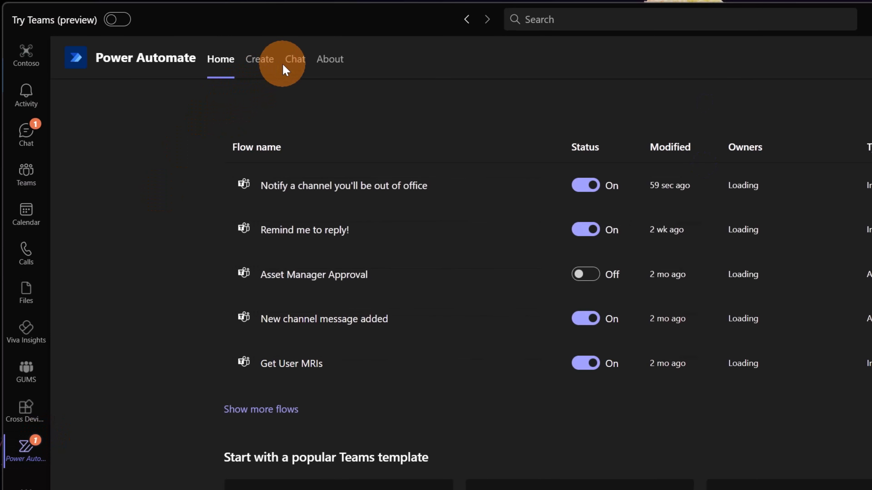
{"action": "left_click", "coordinate": [290, 61]}
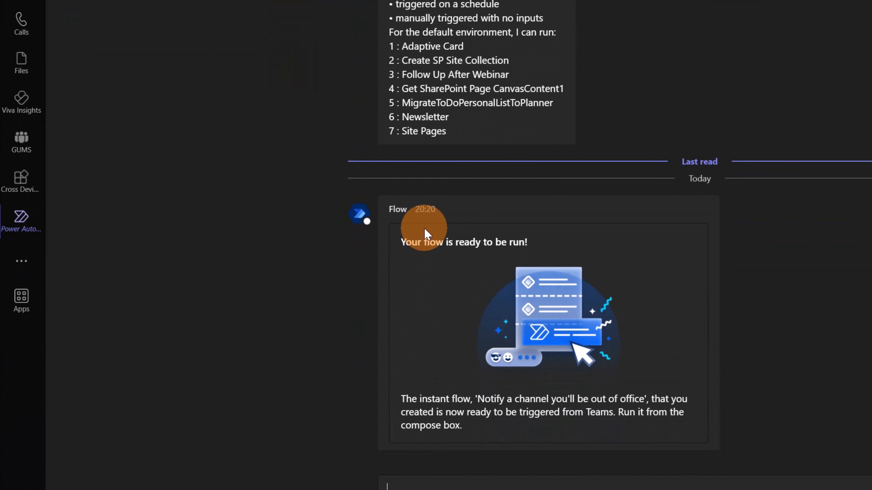
{"action": "left_click", "coordinate": [848, 296]}
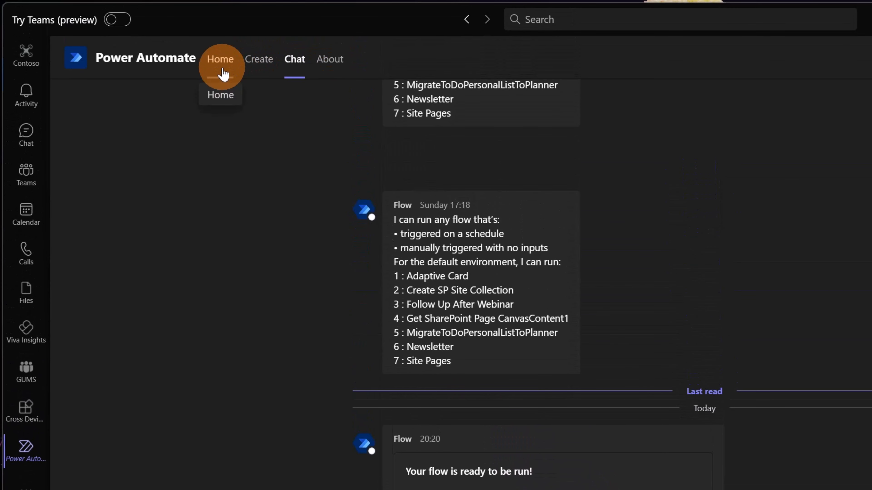
{"action": "left_click", "coordinate": [222, 62]}
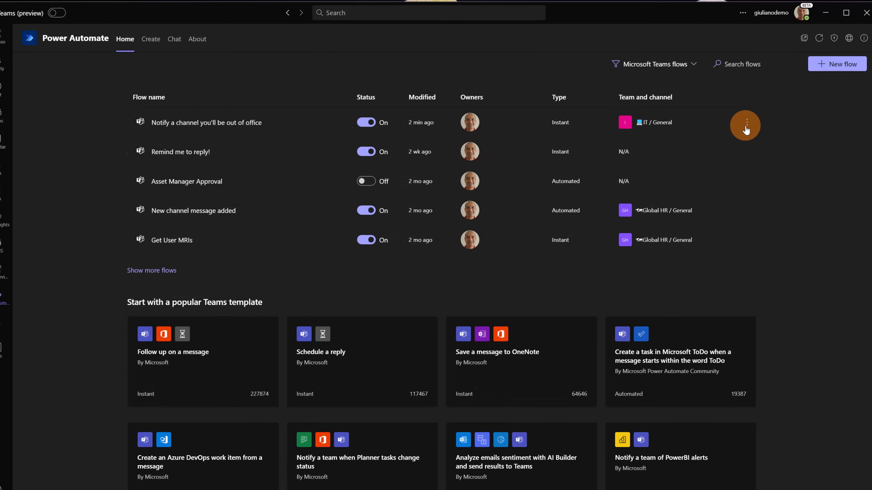
Open the "Notify a channel you'll be out of office" flow for editing and look through its sequence of actions.
{"action": "left_click", "coordinate": [747, 127]}
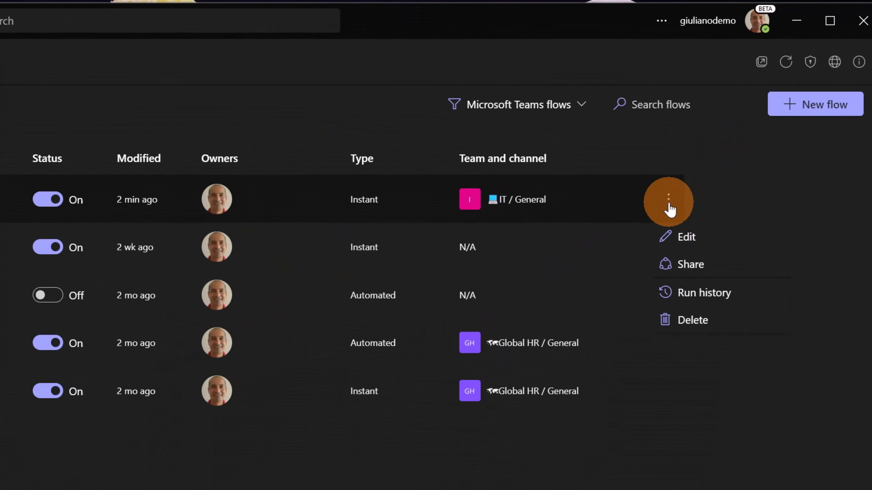
{"action": "left_click", "coordinate": [689, 241]}
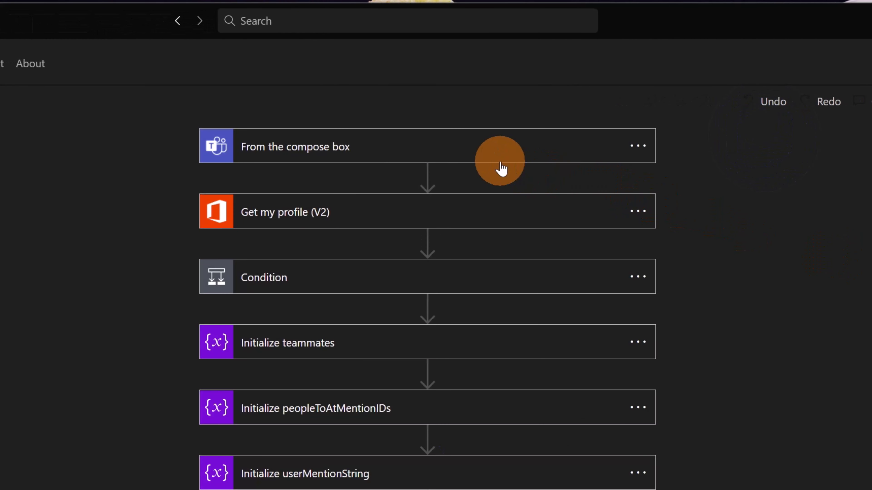
{"action": "scroll", "coordinate": [603, 292], "scroll_direction": "down", "scroll_amount": 3}
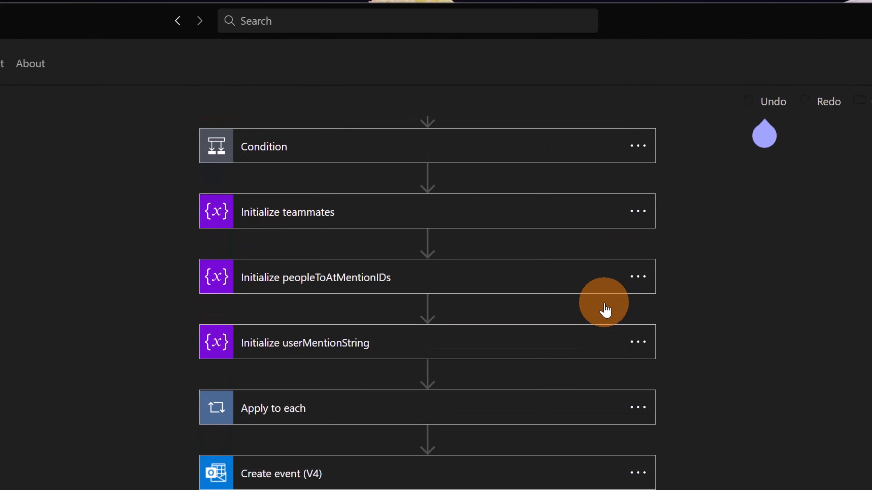
{"action": "scroll", "coordinate": [609, 335], "scroll_direction": "up", "scroll_amount": 3}
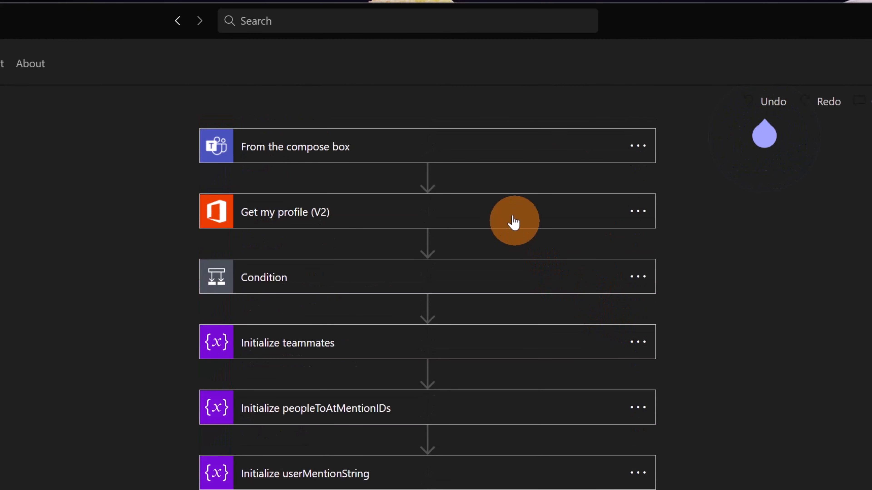
Expand the "From the compose box" trigger with its advanced options and open its adaptive card for inspection.
{"action": "left_click", "coordinate": [447, 157]}
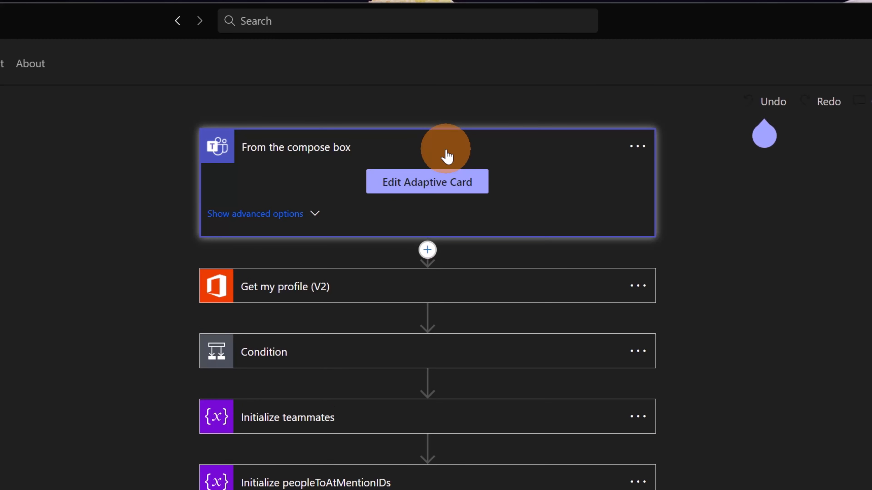
{"action": "left_click", "coordinate": [286, 215]}
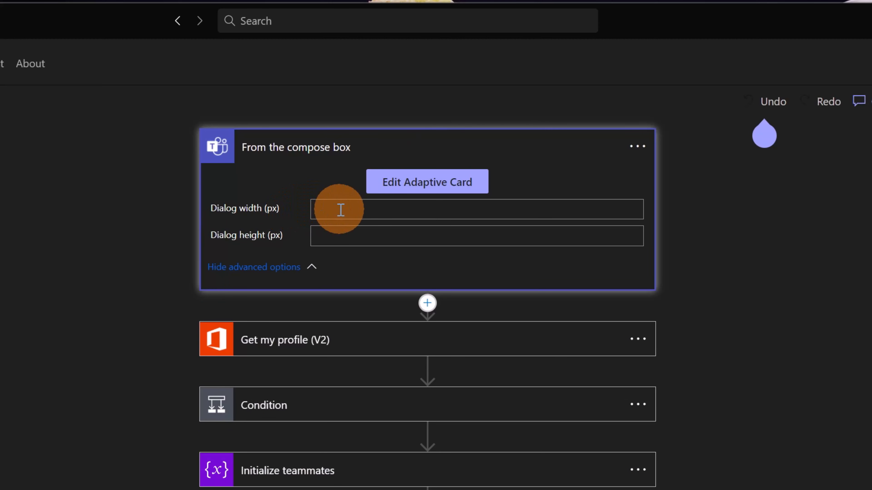
{"action": "left_click", "coordinate": [422, 187]}
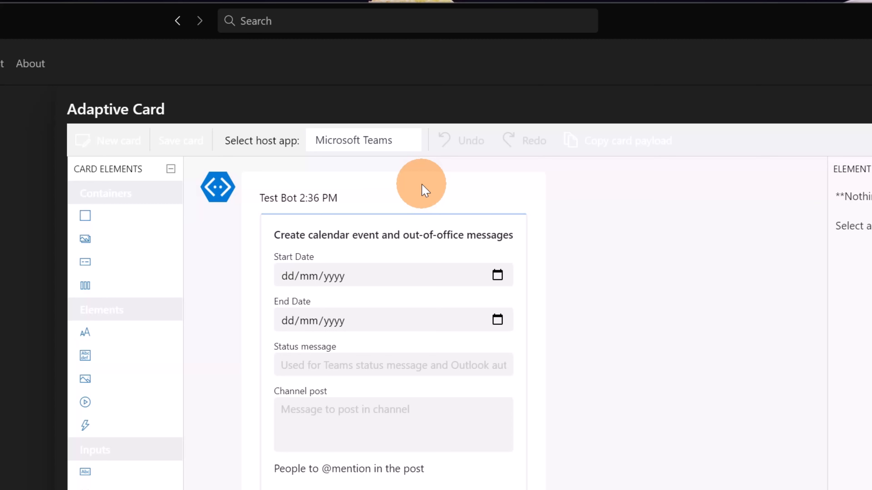
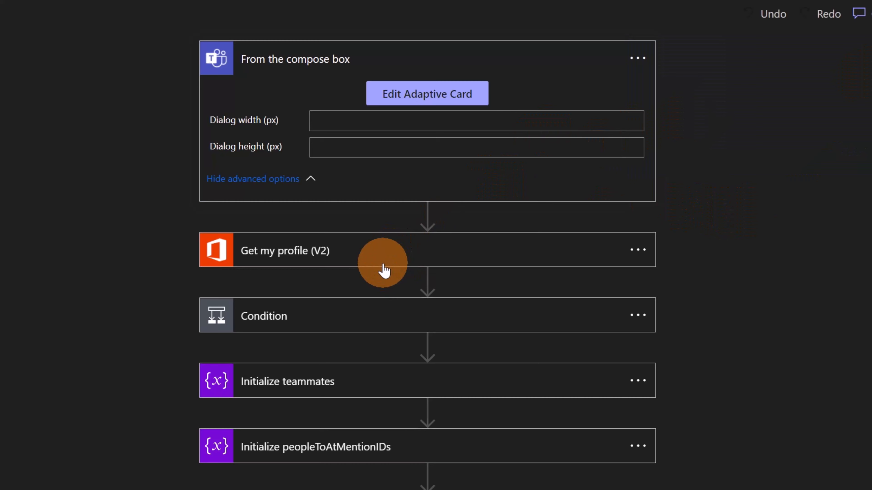
Expand the "Get my profile (V2)" action with its advanced options and collapse the compose box trigger.
{"action": "left_click", "coordinate": [384, 266]}
{"action": "left_click", "coordinate": [290, 291]}
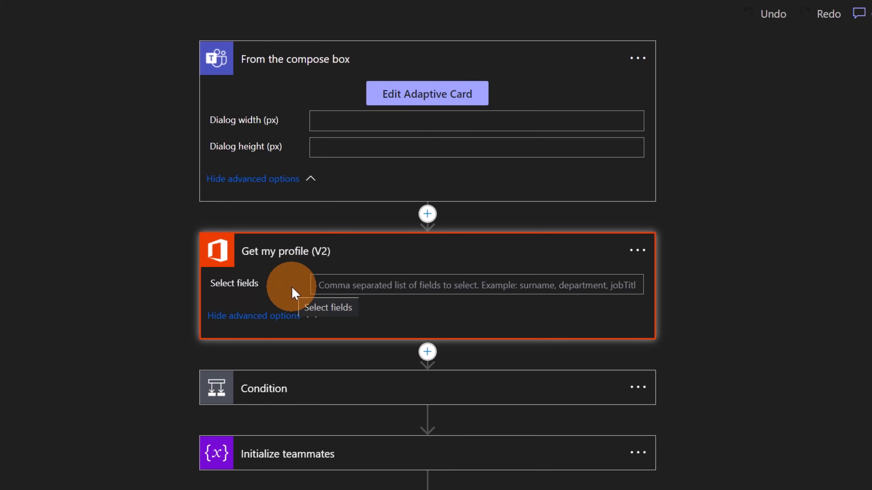
{"action": "left_click", "coordinate": [370, 58]}
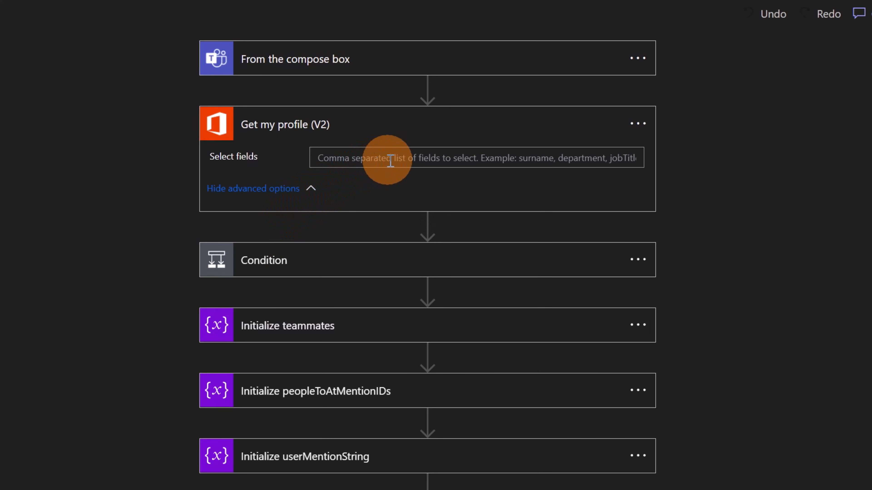
Expand the Condition and examine the "Set up automatic replies (V2)" action in its "If yes" branch.
{"action": "left_click", "coordinate": [332, 262]}
{"action": "scroll", "coordinate": [181, 272], "scroll_direction": "down", "scroll_amount": 2}
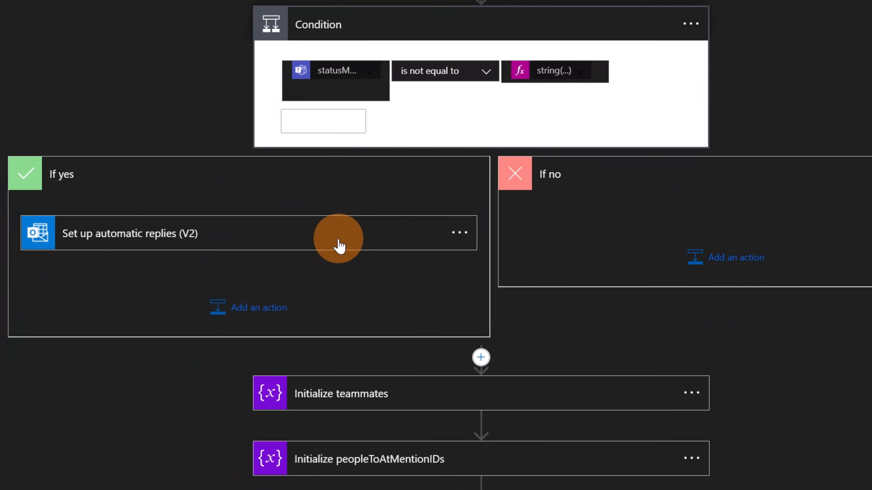
{"action": "left_click", "coordinate": [285, 408]}
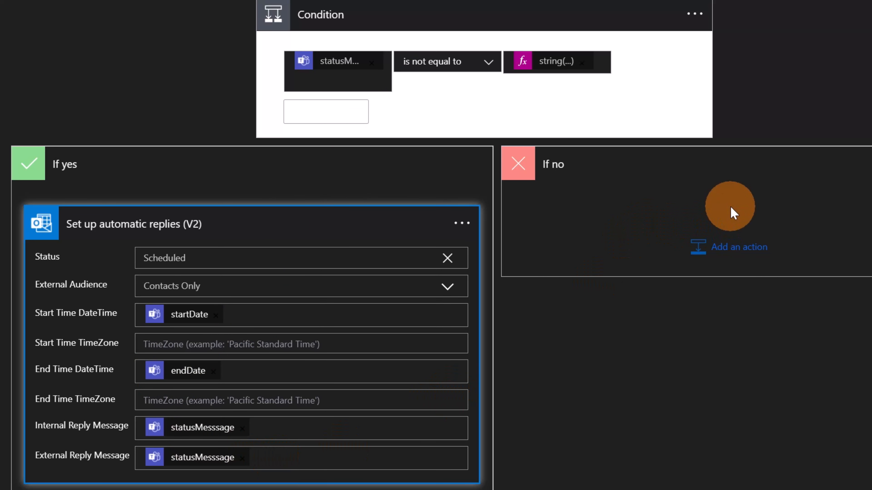
{"action": "scroll", "coordinate": [566, 371], "scroll_direction": "down", "scroll_amount": 10}
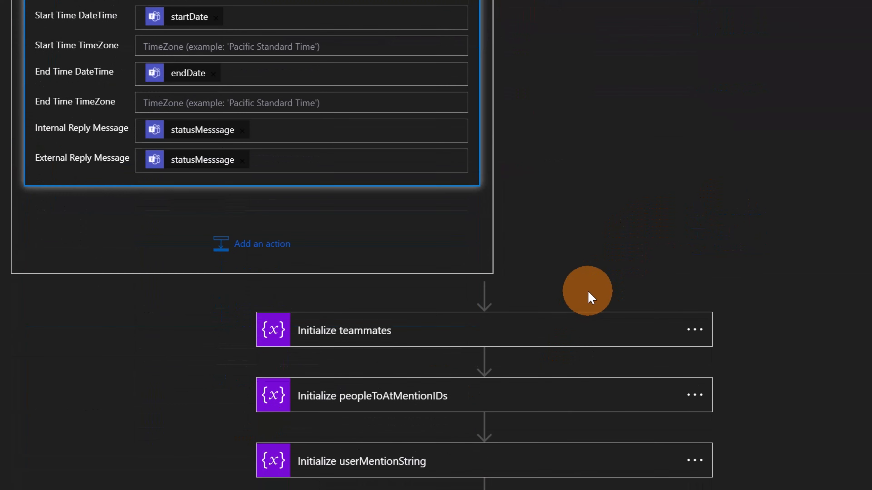
Expand the Initialize teammates, Initialize peopleToAtMentionIDs and Initialize userMentionString actions and examine their names, types and values.
{"action": "left_click", "coordinate": [558, 337]}
{"action": "scroll", "coordinate": [556, 335], "scroll_direction": "down", "scroll_amount": 4}
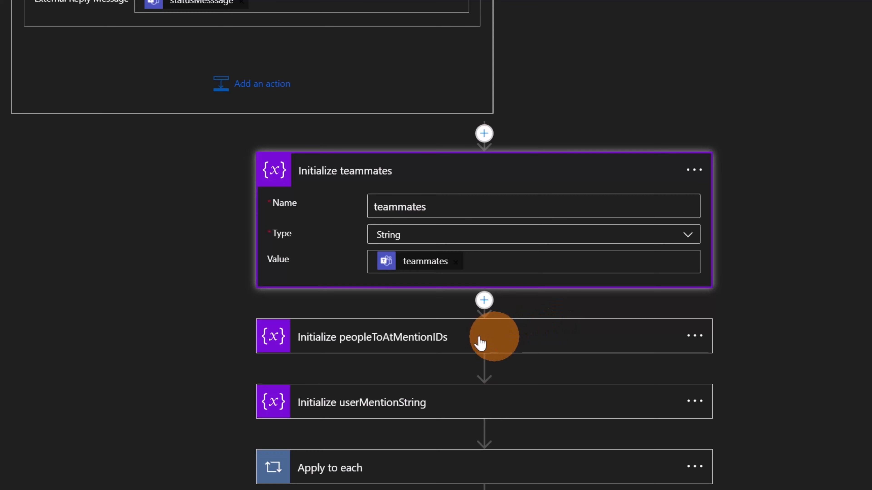
{"action": "left_click", "coordinate": [412, 339]}
{"action": "scroll", "coordinate": [411, 343], "scroll_direction": "down", "scroll_amount": 4}
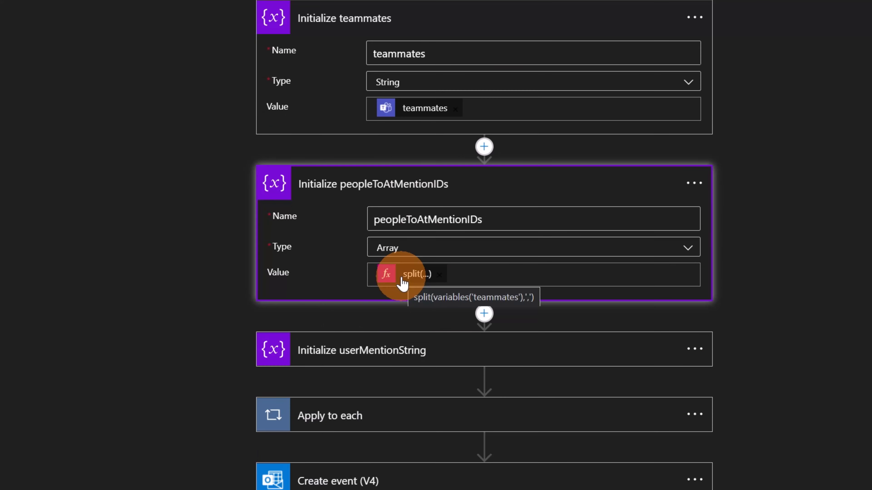
{"action": "scroll", "coordinate": [384, 296], "scroll_direction": "down", "scroll_amount": 2}
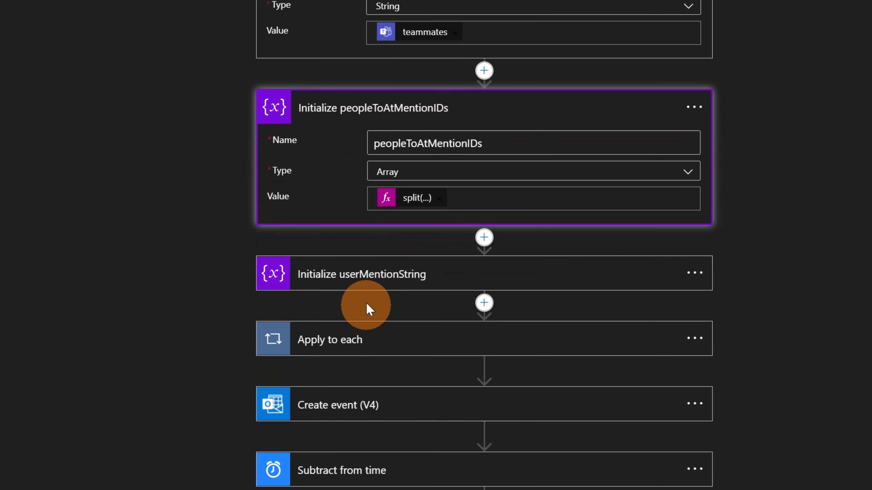
{"action": "left_click", "coordinate": [403, 288]}
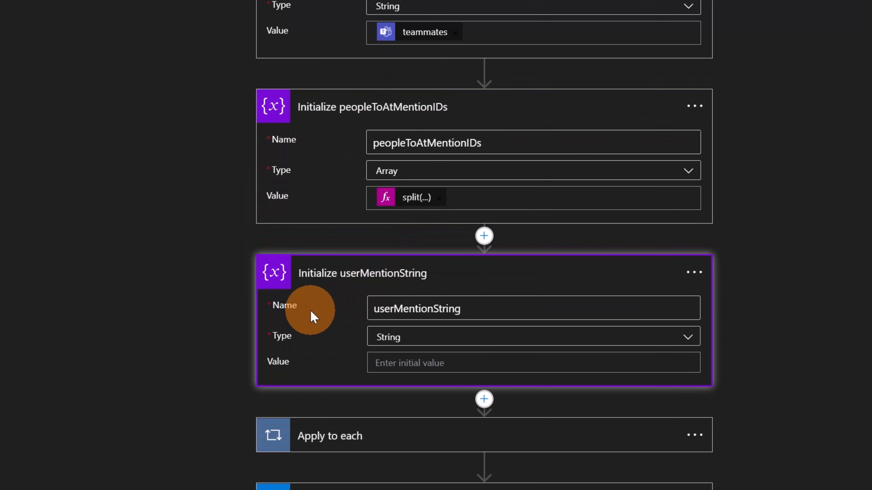
{"action": "scroll", "coordinate": [310, 309], "scroll_direction": "down", "scroll_amount": 2}
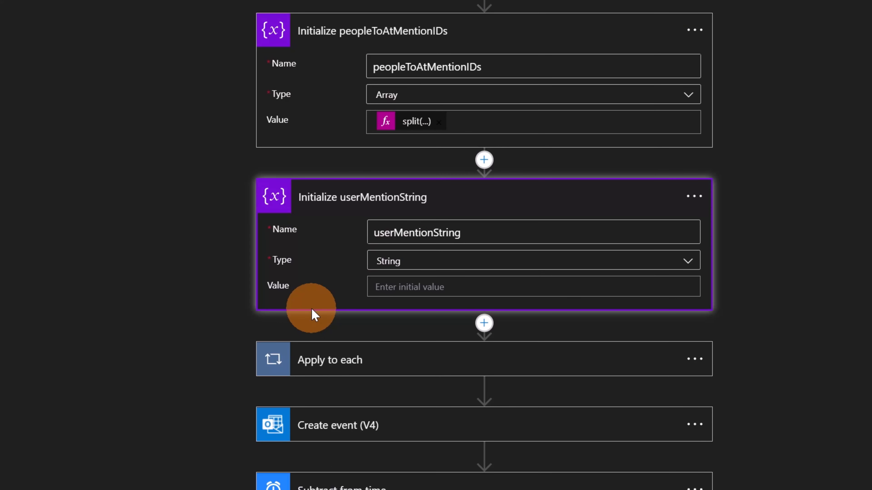
{"action": "scroll", "coordinate": [340, 292], "scroll_direction": "down", "scroll_amount": 2}
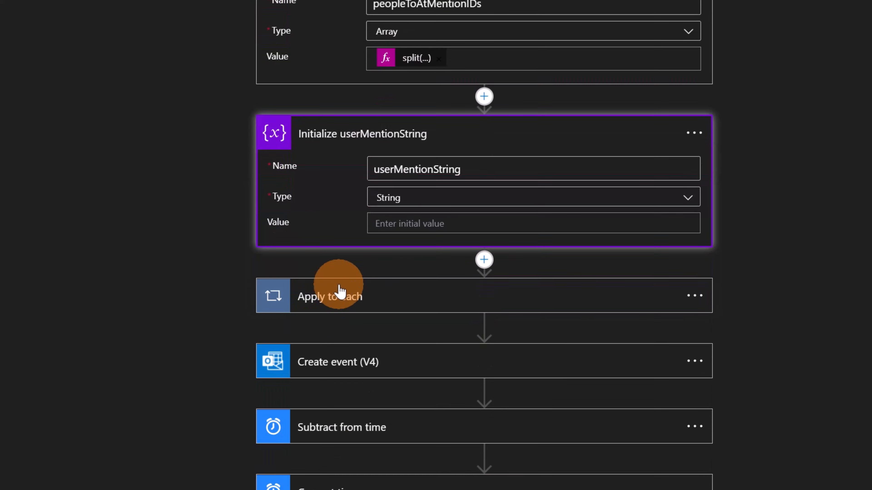
Expand the Apply to each loop with its Condition 2 and examine "Get user profile (V2)" in the "If yes" branch.
{"action": "left_click", "coordinate": [343, 290]}
{"action": "scroll", "coordinate": [343, 291], "scroll_direction": "down", "scroll_amount": 2}
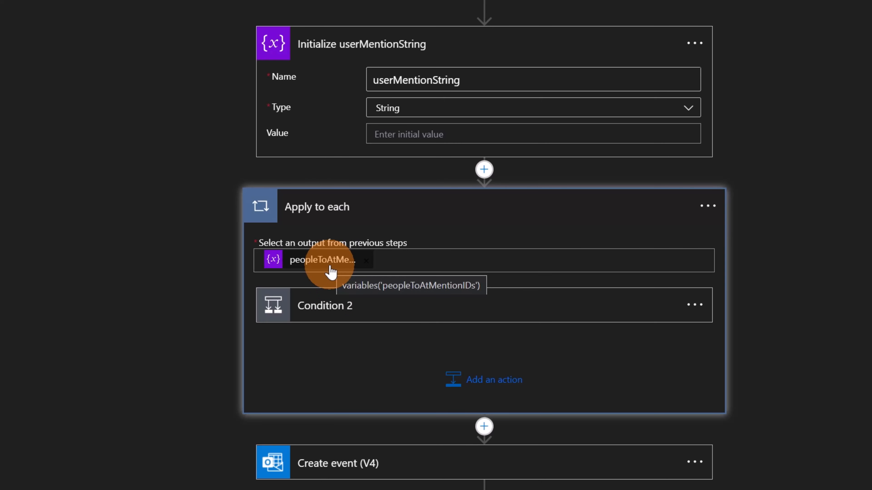
{"action": "scroll", "coordinate": [343, 271], "scroll_direction": "down", "scroll_amount": 2}
{"action": "left_click", "coordinate": [366, 241]}
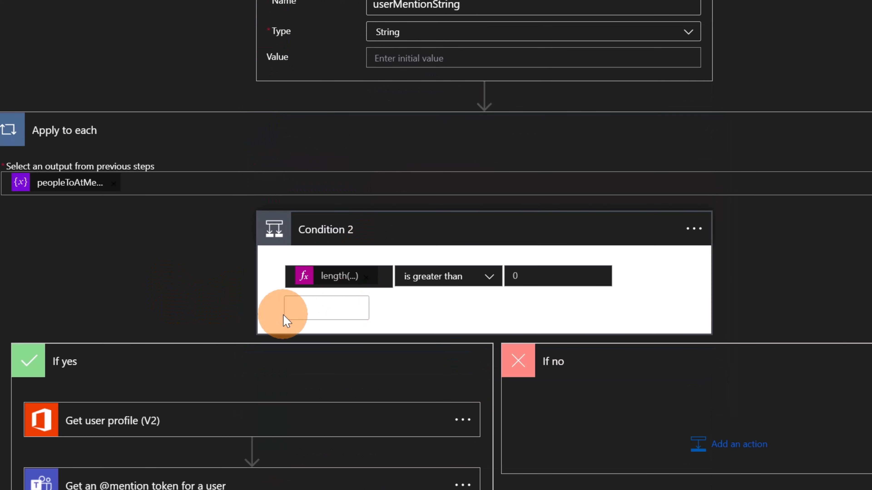
{"action": "scroll", "coordinate": [279, 309], "scroll_direction": "down", "scroll_amount": 2}
{"action": "scroll", "coordinate": [227, 302], "scroll_direction": "down", "scroll_amount": 2}
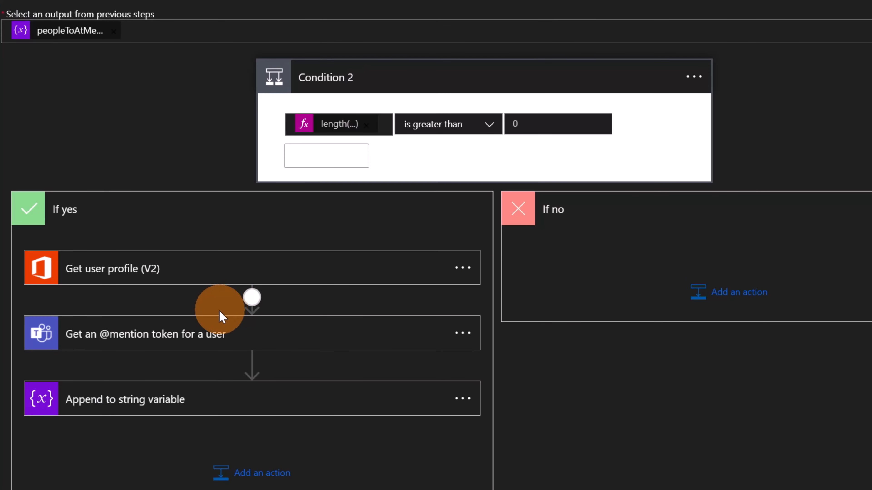
{"action": "left_click", "coordinate": [185, 289]}
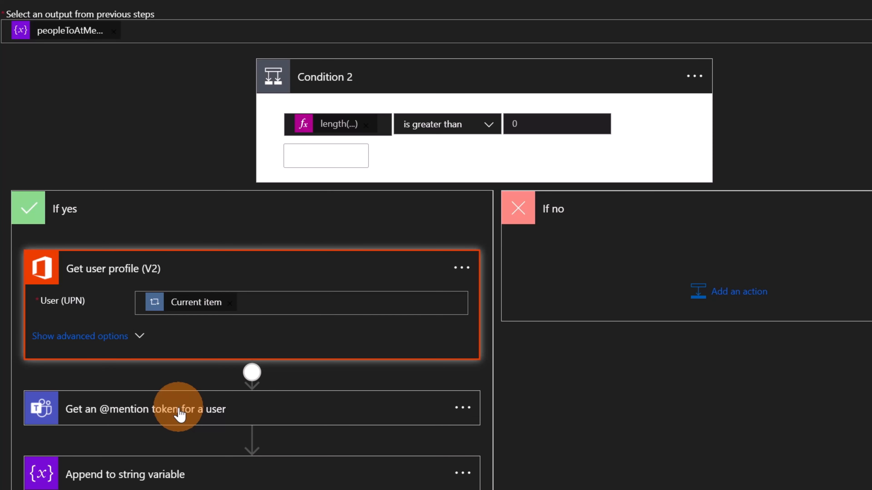
{"action": "scroll", "coordinate": [178, 414], "scroll_direction": "down", "scroll_amount": 2}
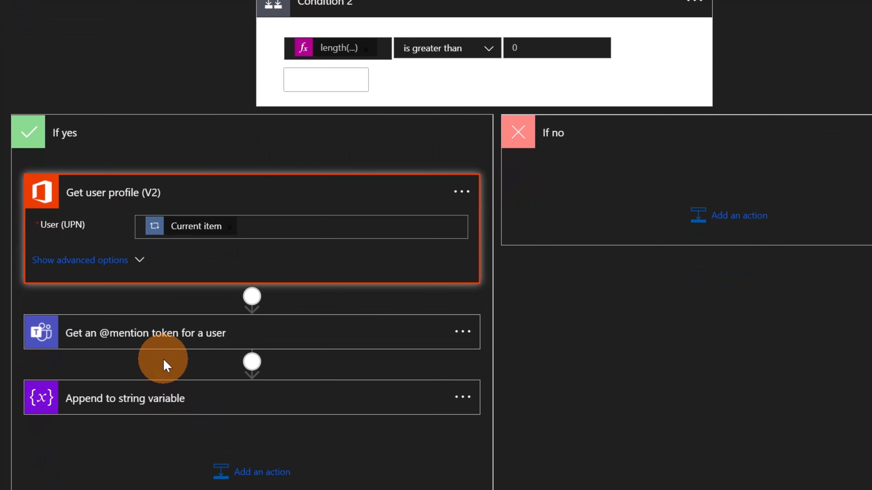
Expand the "Create event (V4)" action with its advanced options and examine the event's times, body and remaining settings.
{"action": "scroll", "coordinate": [185, 309], "scroll_direction": "down", "scroll_amount": 6}
{"action": "scroll", "coordinate": [214, 254], "scroll_direction": "down", "scroll_amount": 5}
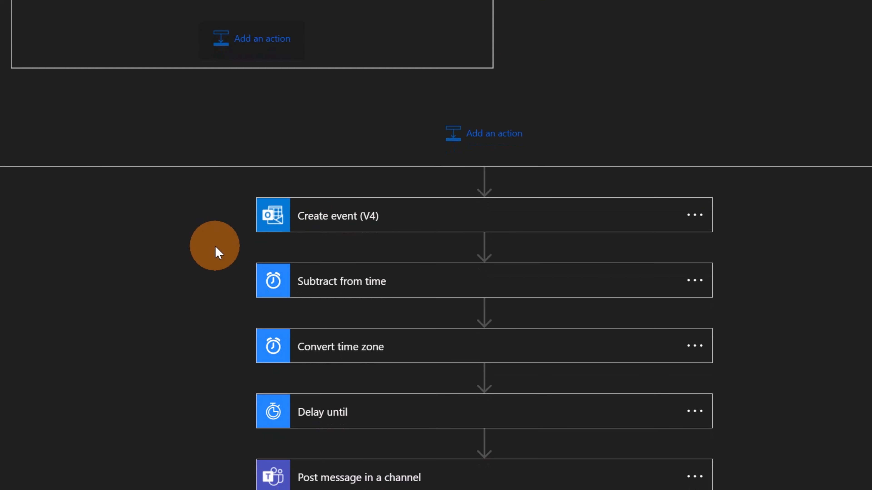
{"action": "left_click", "coordinate": [393, 220]}
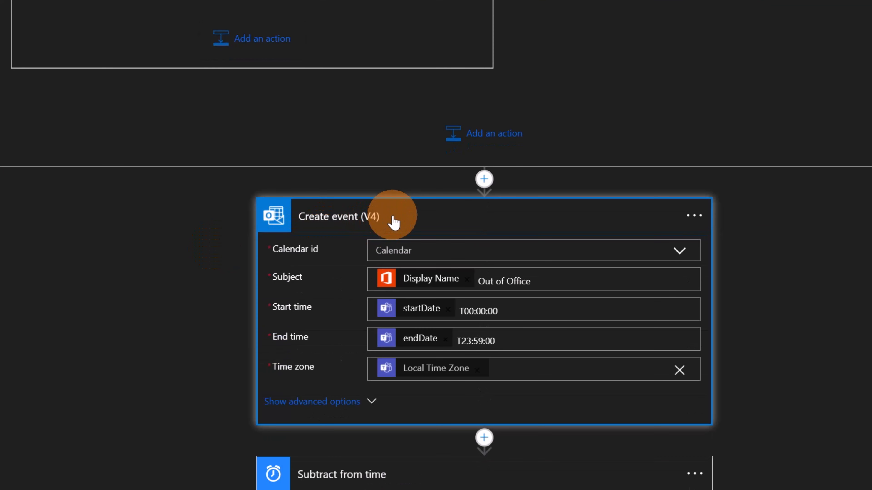
{"action": "scroll", "coordinate": [374, 227], "scroll_direction": "down", "scroll_amount": 2}
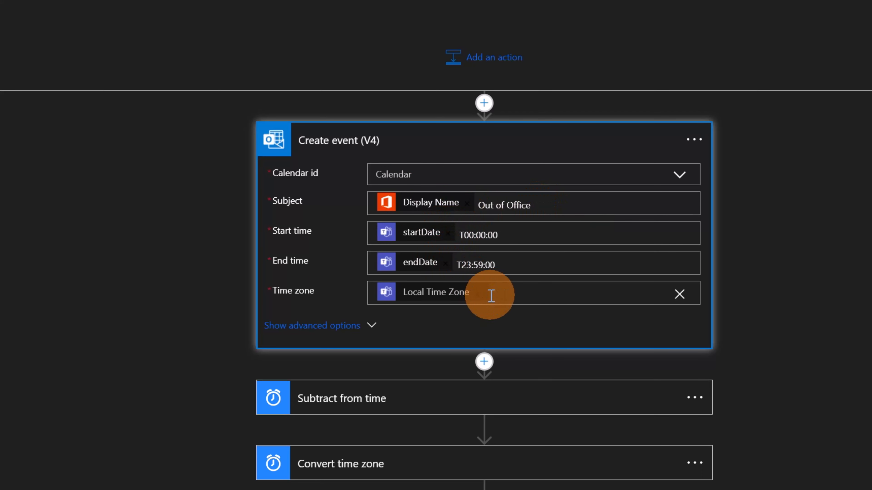
{"action": "scroll", "coordinate": [381, 319], "scroll_direction": "down", "scroll_amount": 3}
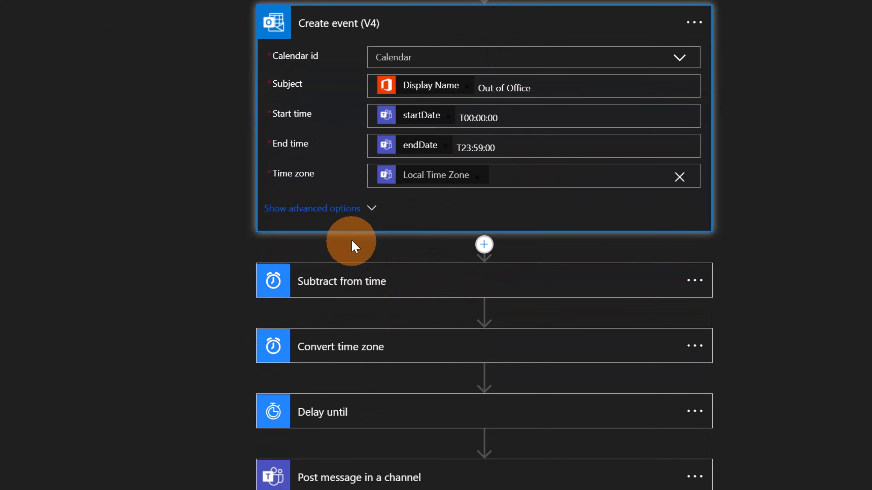
{"action": "left_click", "coordinate": [352, 212]}
{"action": "scroll", "coordinate": [280, 249], "scroll_direction": "down", "scroll_amount": 2}
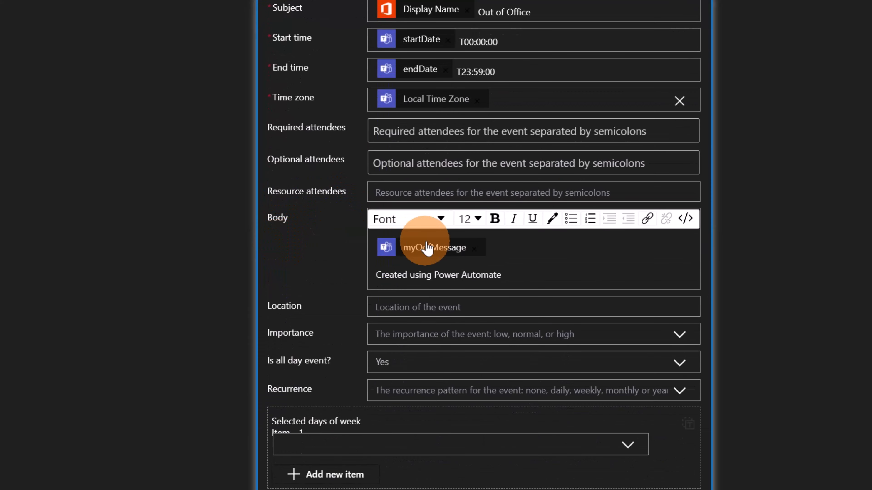
{"action": "mouse_move", "coordinate": [434, 260]}
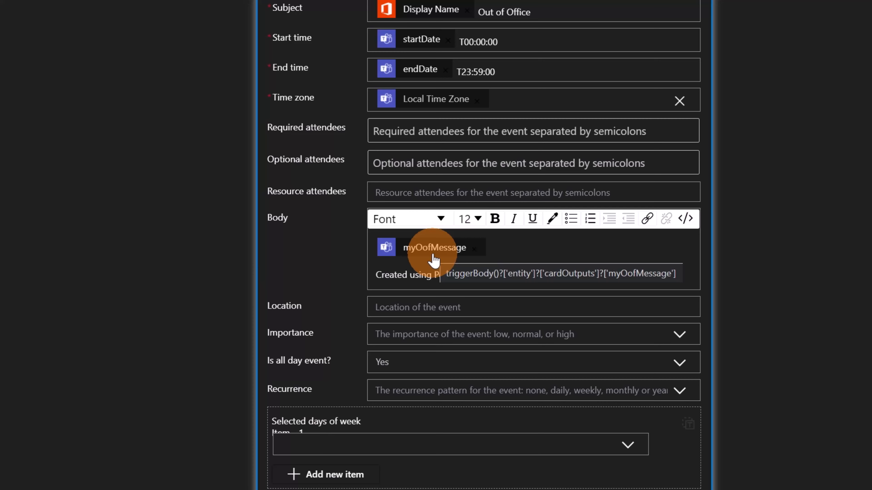
{"action": "scroll", "coordinate": [249, 292], "scroll_direction": "down", "scroll_amount": 14}
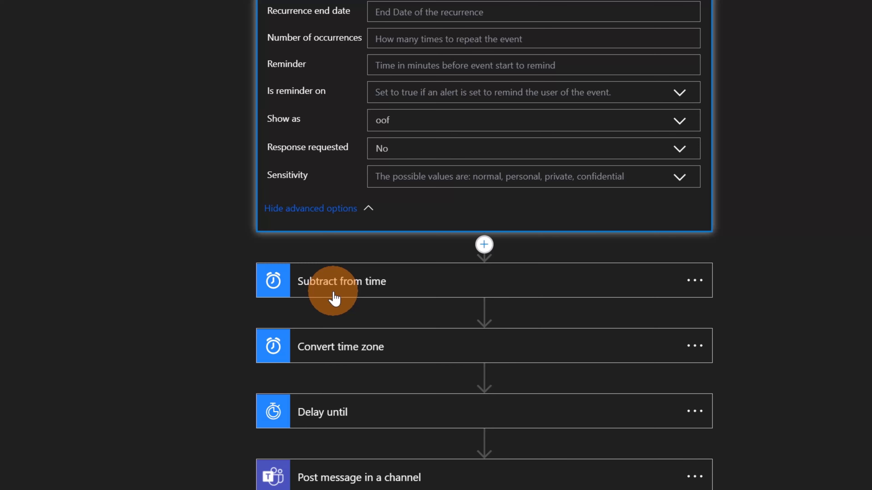
Expand the "Subtract from time" and "Convert time zone" actions and examine their base time, interval and time zone settings.
{"action": "left_click", "coordinate": [334, 294]}
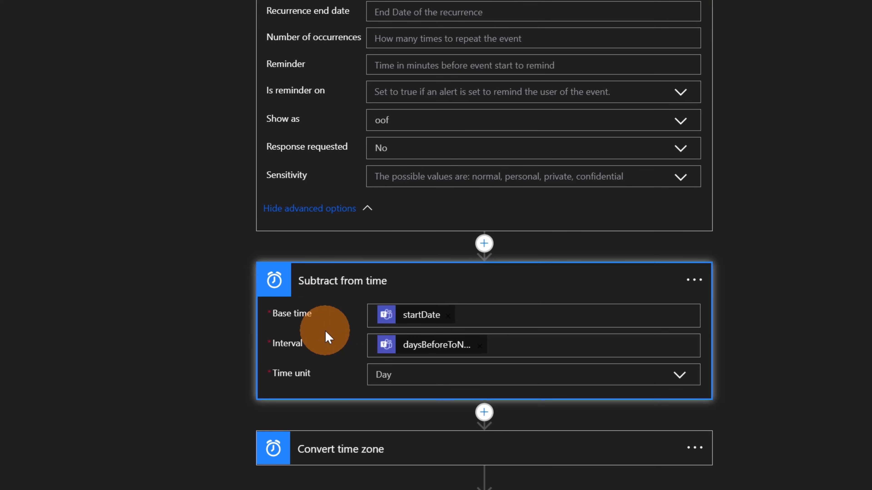
{"action": "scroll", "coordinate": [326, 335], "scroll_direction": "down", "scroll_amount": 3}
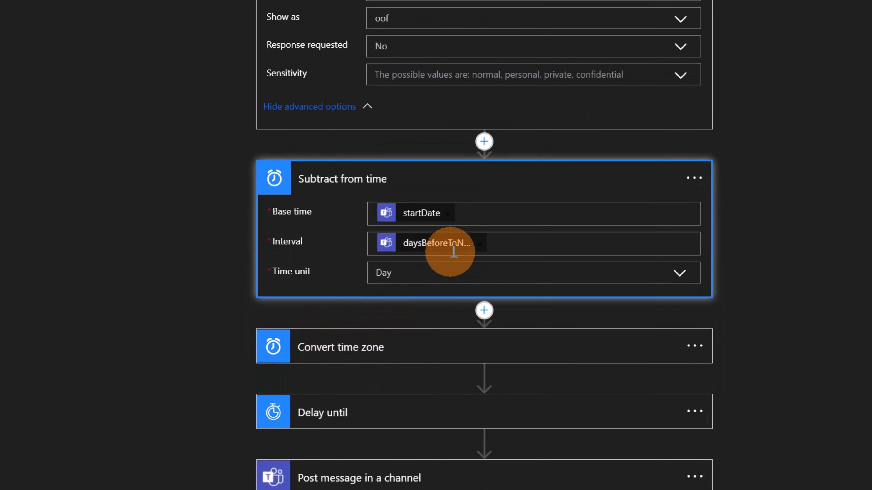
{"action": "left_click", "coordinate": [403, 352]}
{"action": "scroll", "coordinate": [343, 376], "scroll_direction": "down", "scroll_amount": 3}
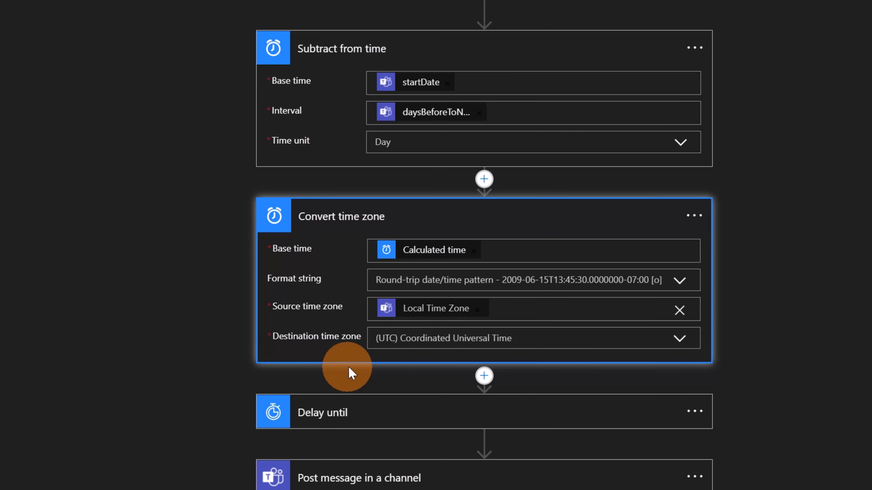
Expand the "Delay until" and "Post message in a channel" actions and examine the timestamp, target channel, message and subject.
{"action": "left_click", "coordinate": [363, 412]}
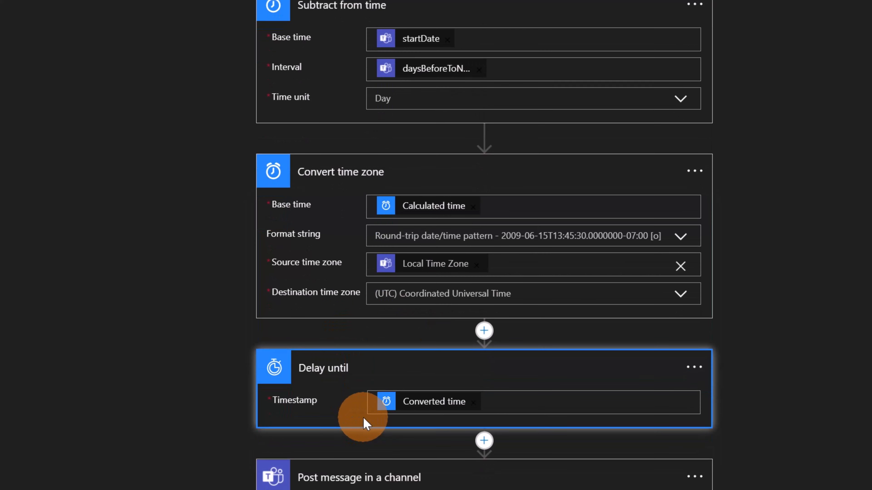
{"action": "mouse_move", "coordinate": [445, 412]}
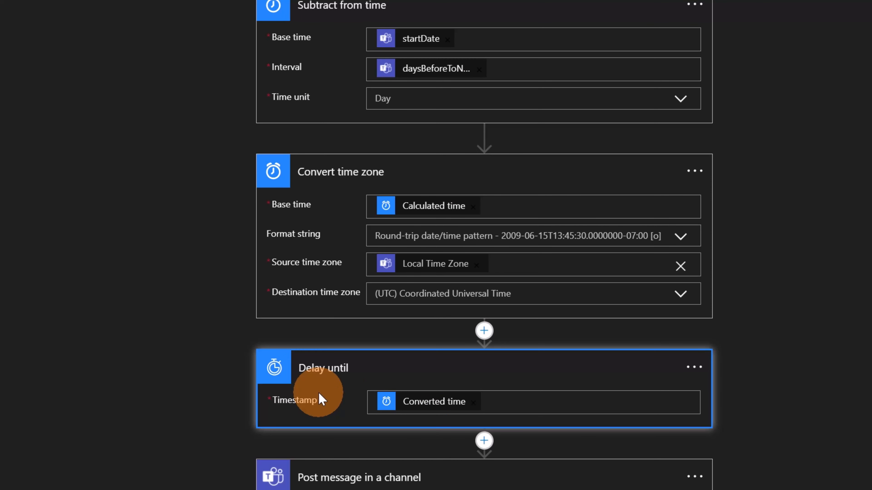
{"action": "left_click", "coordinate": [385, 473]}
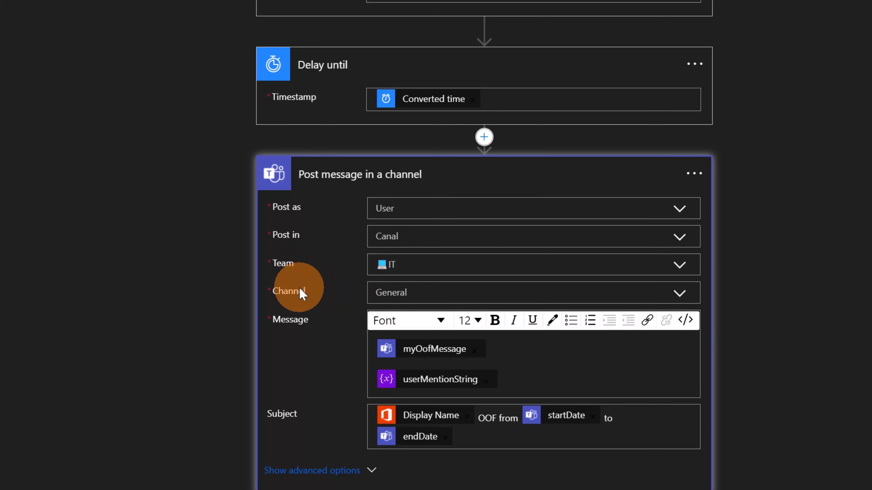
{"action": "scroll", "coordinate": [389, 481], "scroll_direction": "down", "scroll_amount": 2}
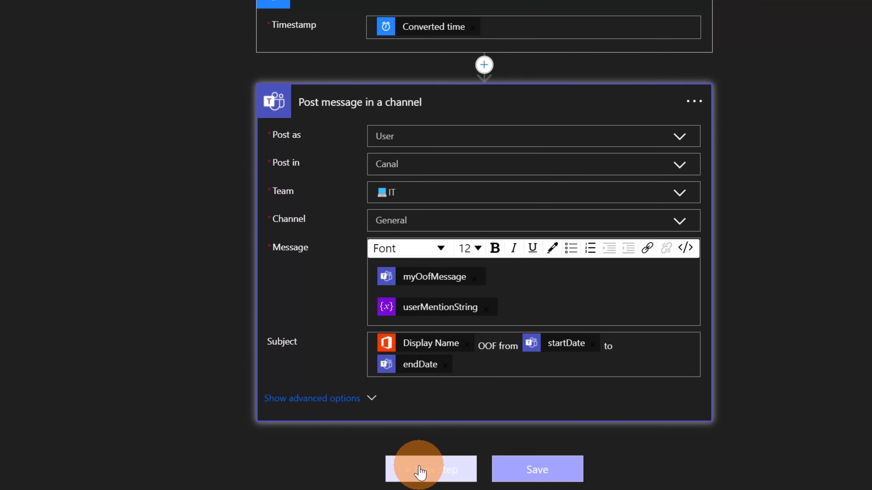
Add an Office 365 Outlook "Send an email (V2)" action as a new step at the end of the flow.
{"action": "left_click", "coordinate": [420, 471]}
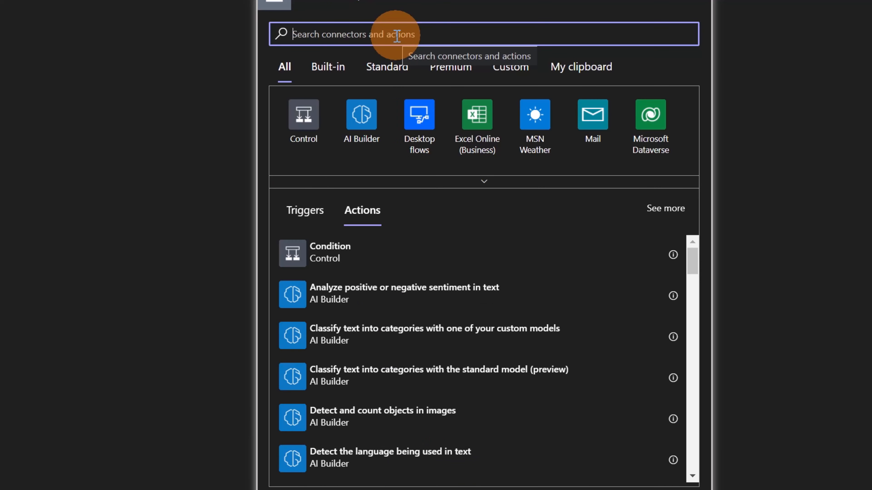
{"action": "type", "text": "outlo"}
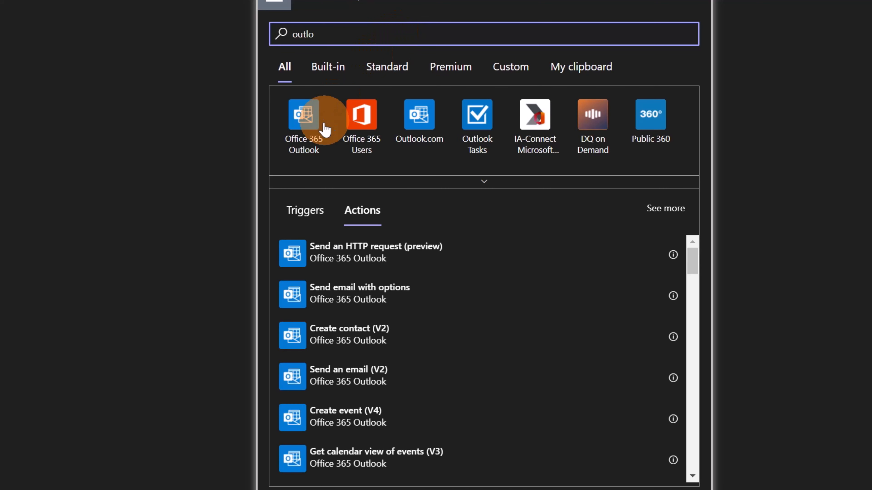
{"action": "left_click", "coordinate": [312, 123]}
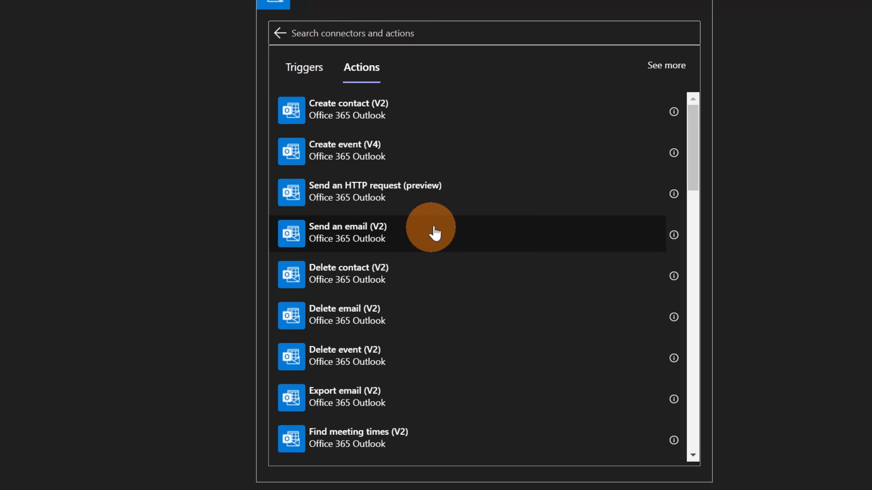
{"action": "left_click", "coordinate": [431, 233]}
Fill in the recipient of the "Send an email (V2)" action by looking up the person by name.
{"action": "left_click", "coordinate": [543, 290]}
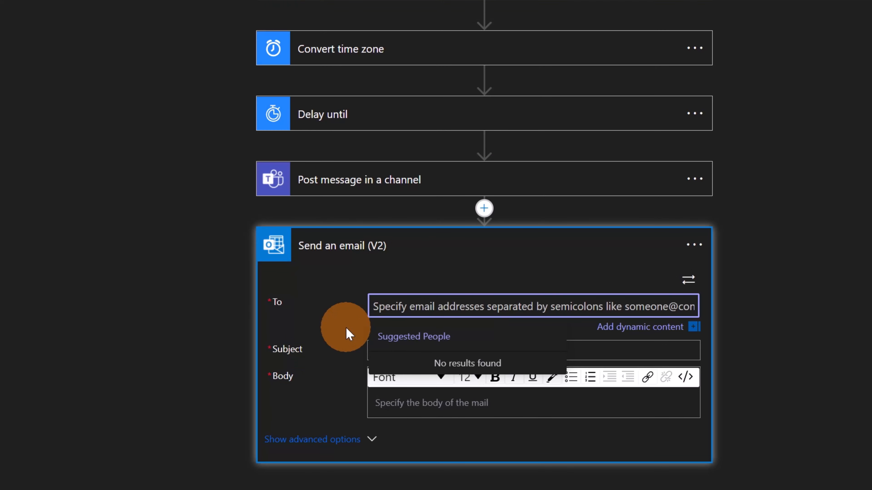
{"action": "type", "text": "giuliano.de"}
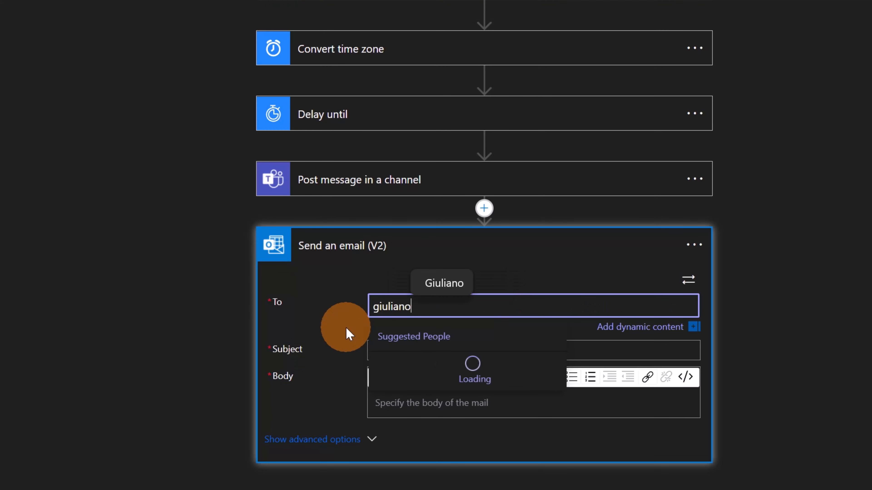
{"action": "key", "text": "Return"}
Set the email's subject to "OOF Scheduled" and its body to "All Good" in the "Send an email (V2)" action.
{"action": "left_click", "coordinate": [455, 354]}
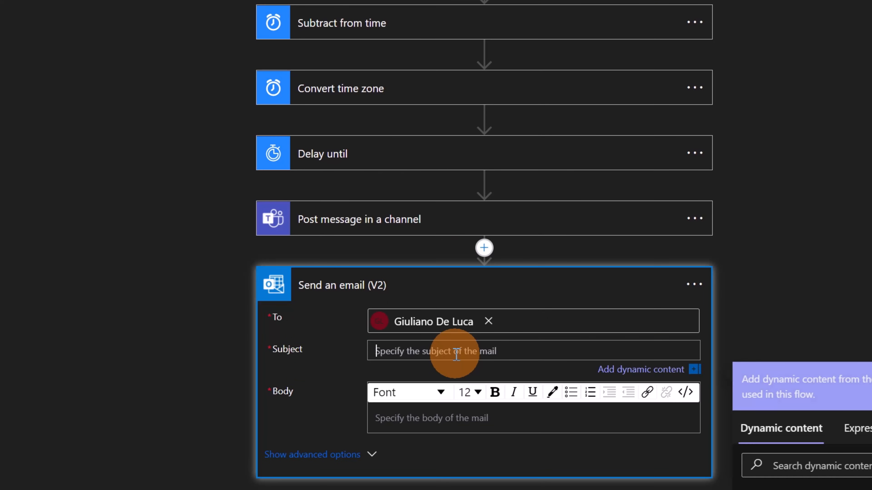
{"action": "type", "text": "OOF "}
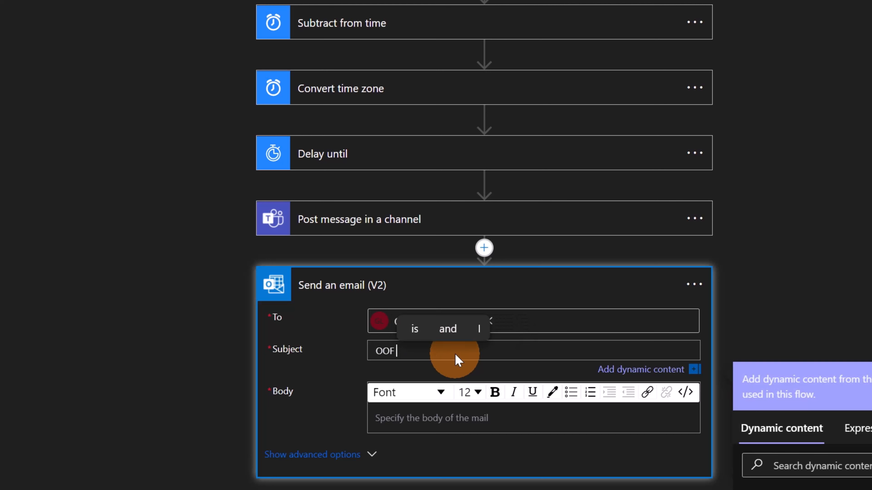
{"action": "type", "text": "Scheduled"}
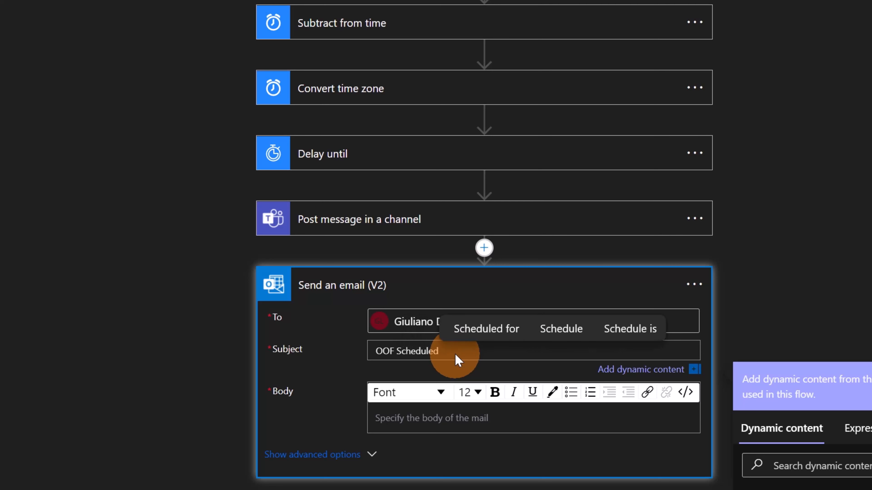
{"action": "left_click", "coordinate": [460, 416]}
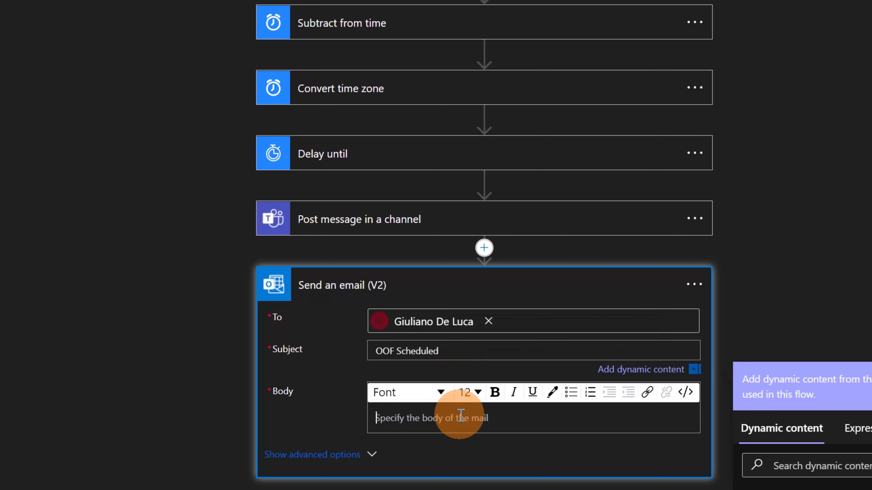
{"action": "type", "text": "All "}
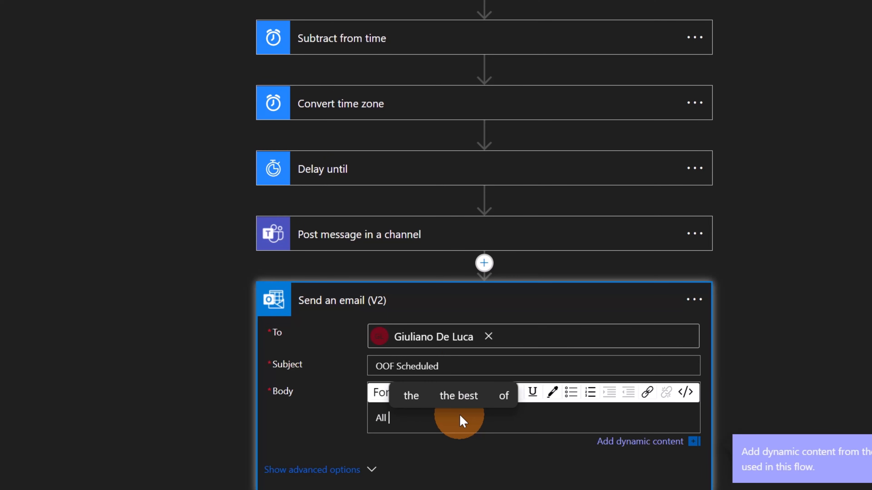
{"action": "type", "text": "Good"}
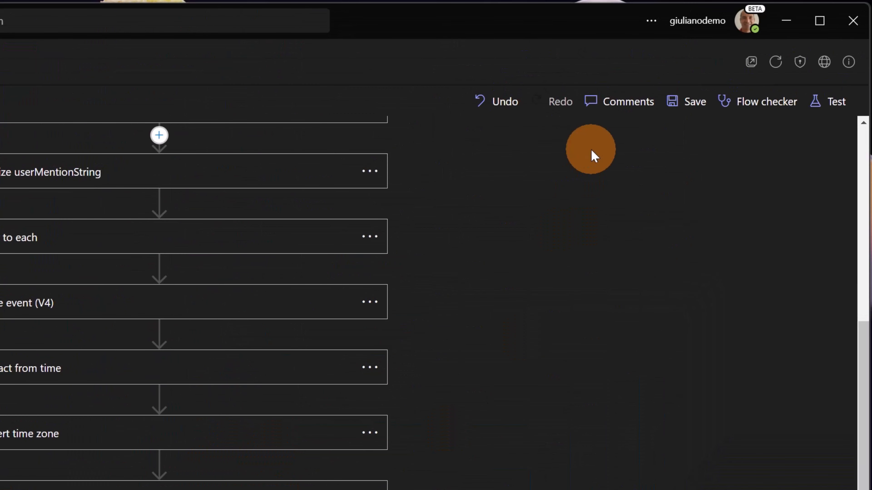
Save the edited out-of-office flow and leave the editor to view the Flow bot's chat.
{"action": "left_click", "coordinate": [677, 102]}
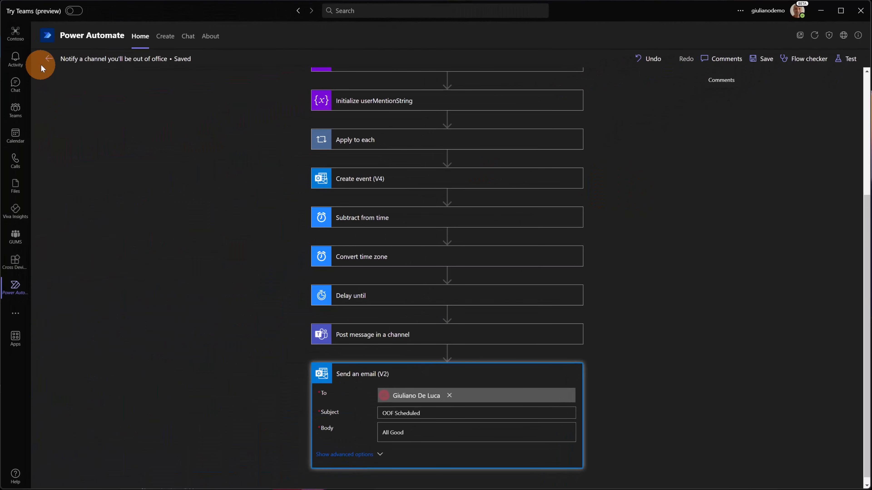
{"action": "left_click", "coordinate": [43, 63]}
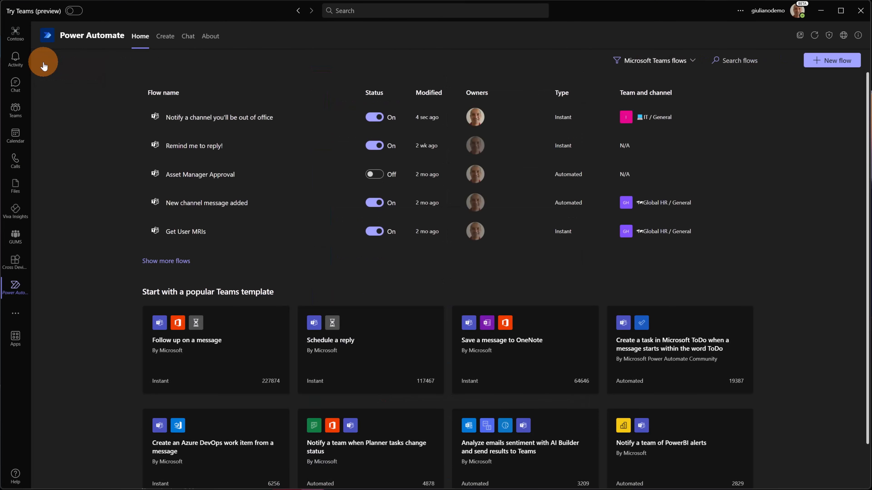
{"action": "left_click", "coordinate": [186, 36]}
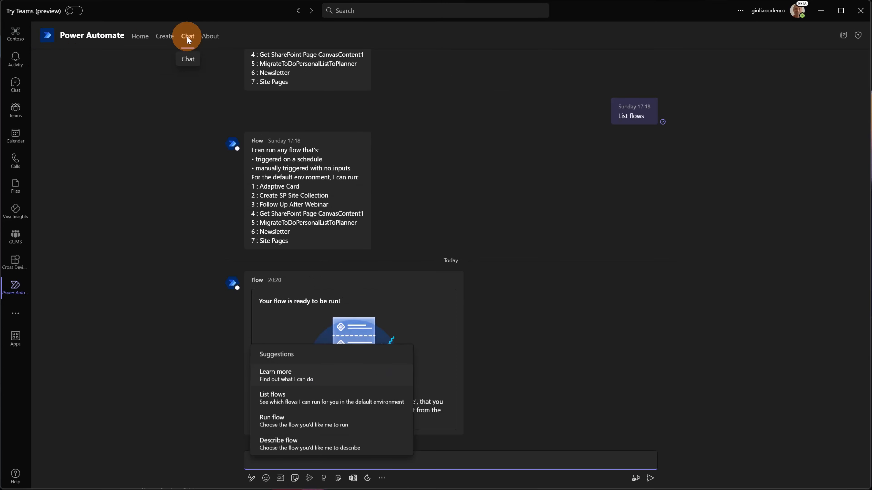
{"action": "left_click", "coordinate": [169, 213]}
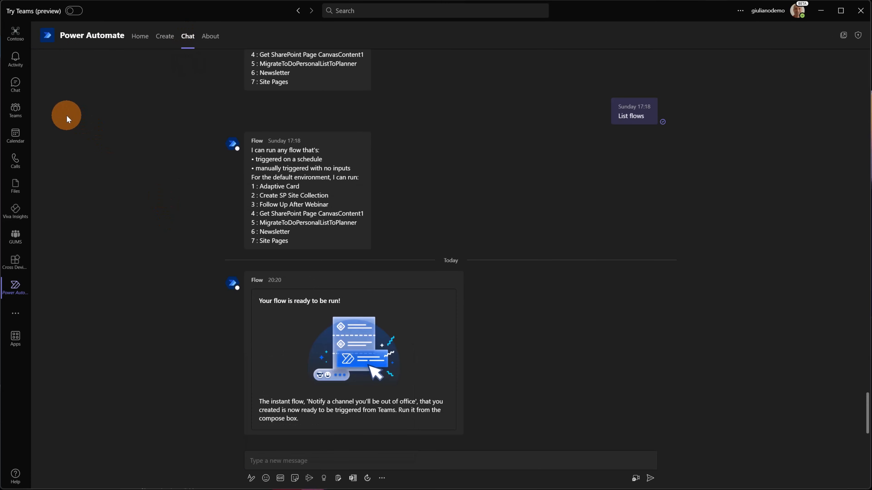
Open the General channel of the IT team in Teams.
{"action": "left_click", "coordinate": [17, 111]}
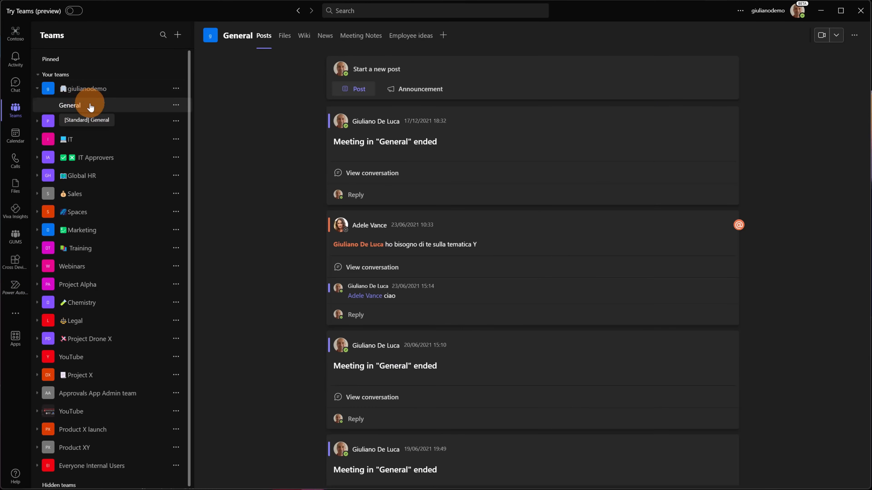
{"action": "left_click", "coordinate": [84, 124]}
{"action": "left_click", "coordinate": [101, 143]}
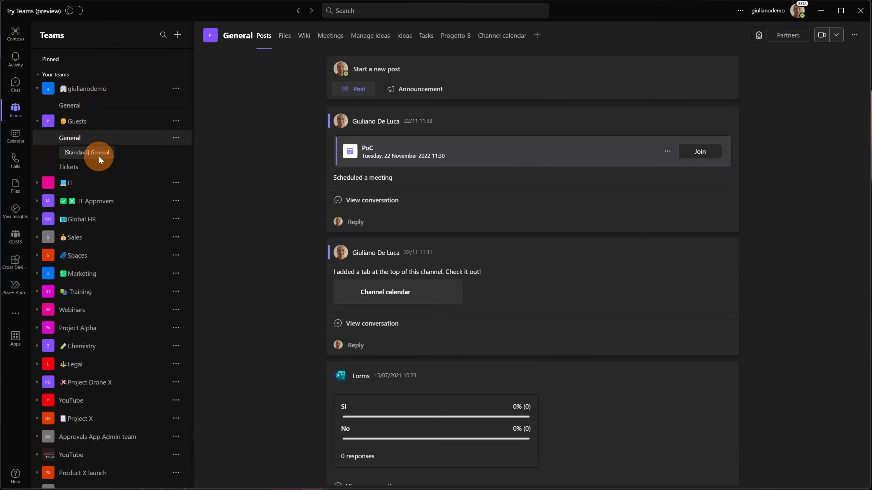
{"action": "left_click", "coordinate": [84, 181]}
{"action": "left_click", "coordinate": [115, 206]}
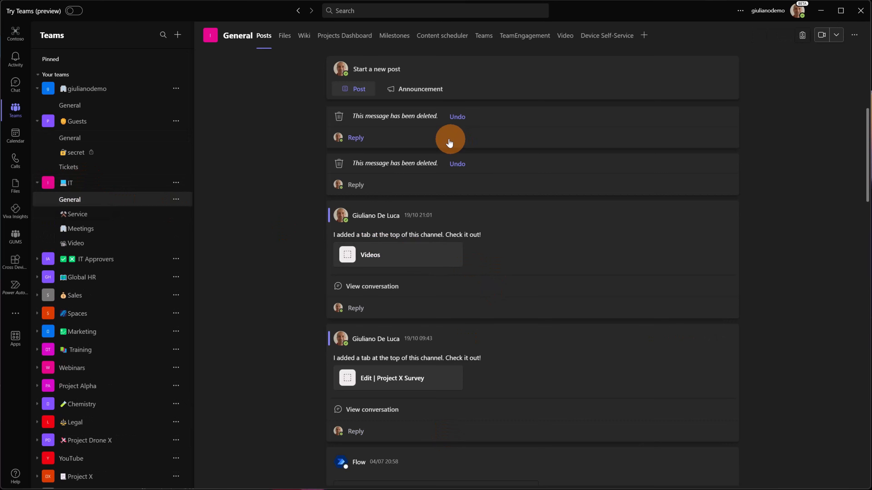
Start a new channel post and launch the "Notify a channel you'll be out of office" workflow from its message extensions.
{"action": "left_click", "coordinate": [383, 77]}
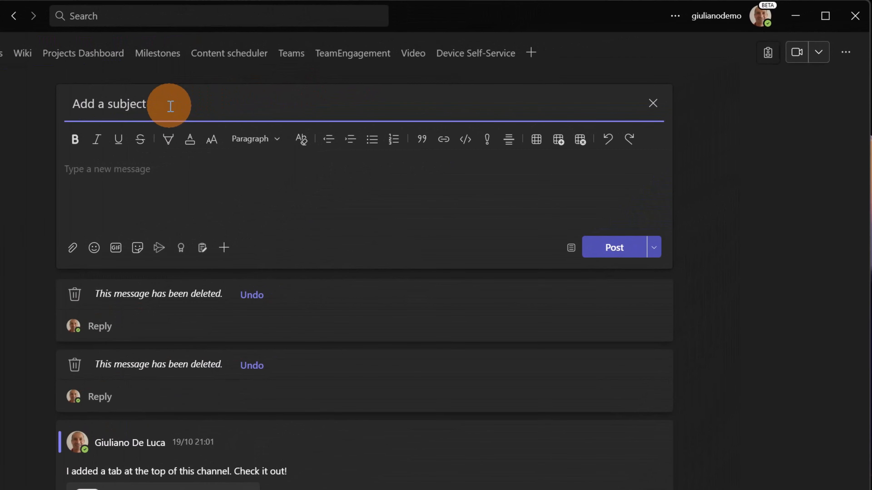
{"action": "left_click", "coordinate": [227, 249]}
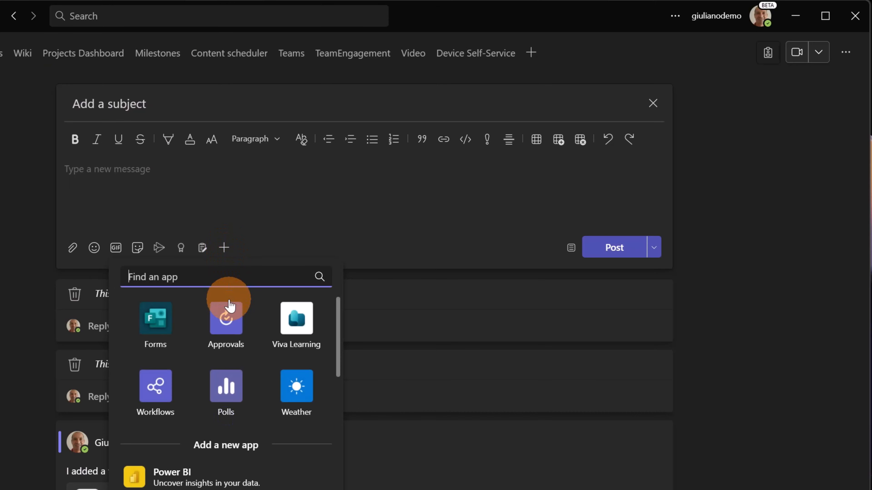
{"action": "left_click", "coordinate": [161, 398]}
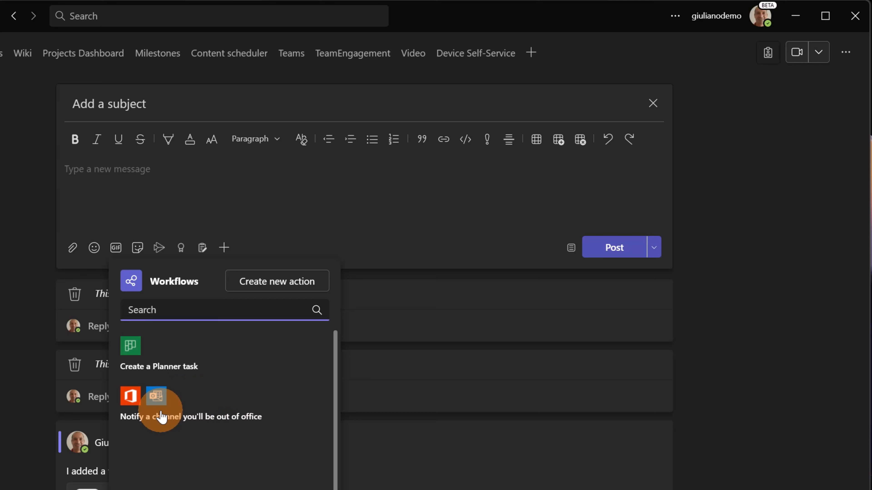
{"action": "left_click", "coordinate": [218, 415]}
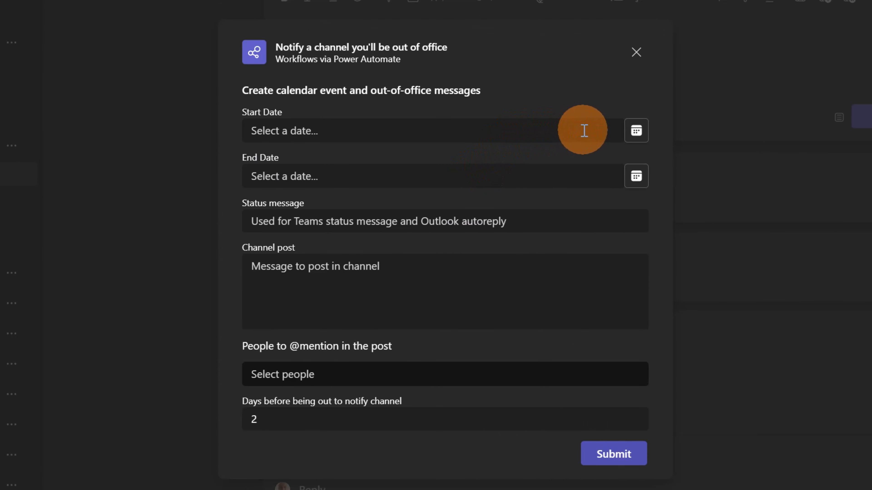
Set the out-of-office form's start date to 5 Dec 2022 and its end date to 13 Dec 2022.
{"action": "left_click", "coordinate": [636, 137]}
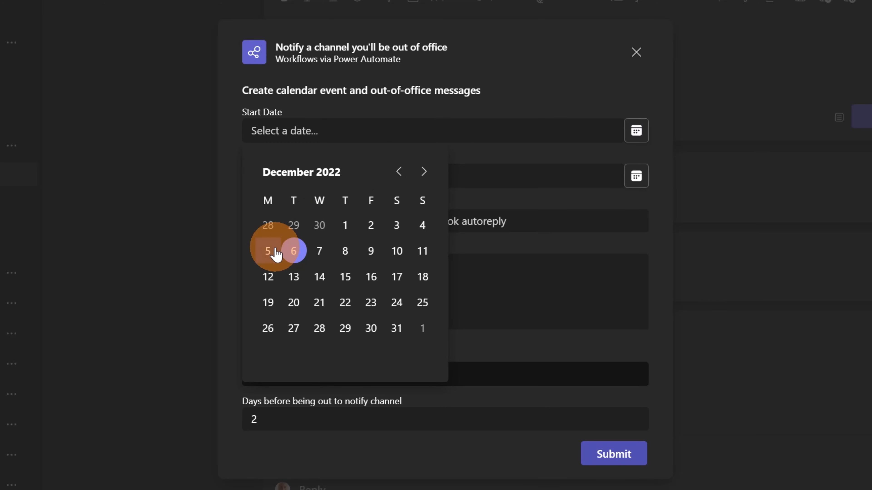
{"action": "left_click", "coordinate": [268, 251]}
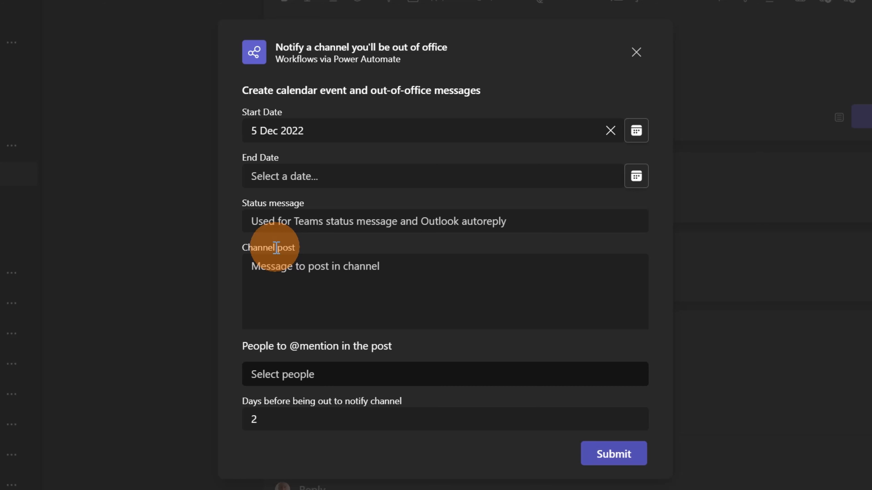
{"action": "left_click", "coordinate": [638, 188]}
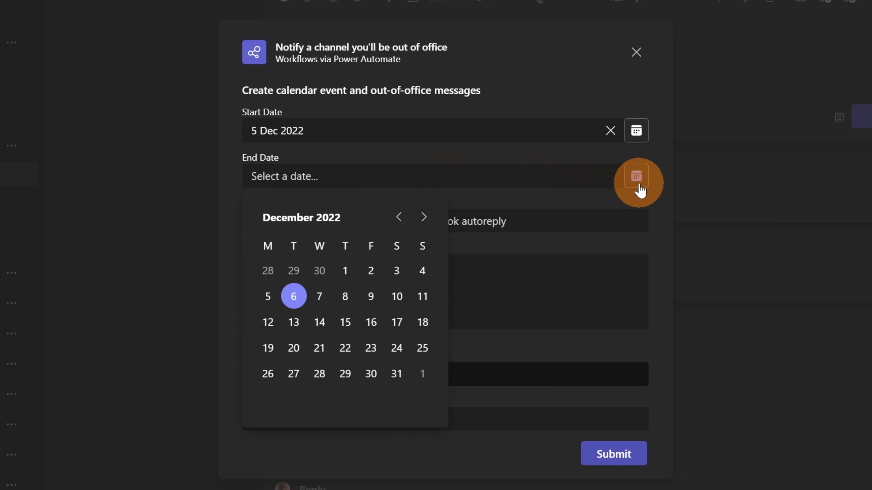
{"action": "left_click", "coordinate": [293, 322]}
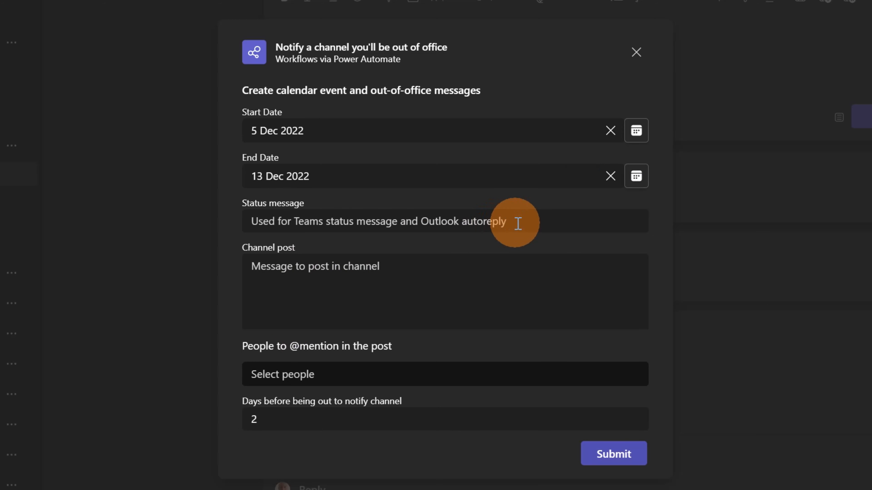
Begin filling in the status message of the out-of-office form.
{"action": "left_click", "coordinate": [532, 224]}
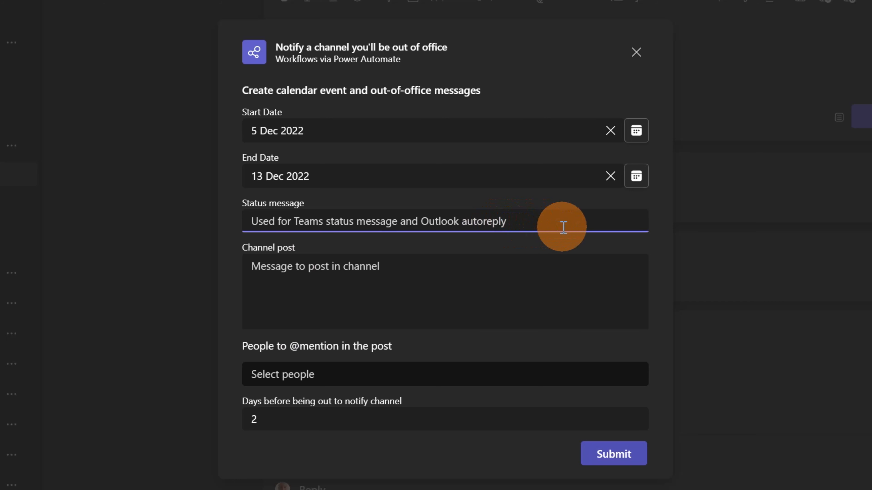